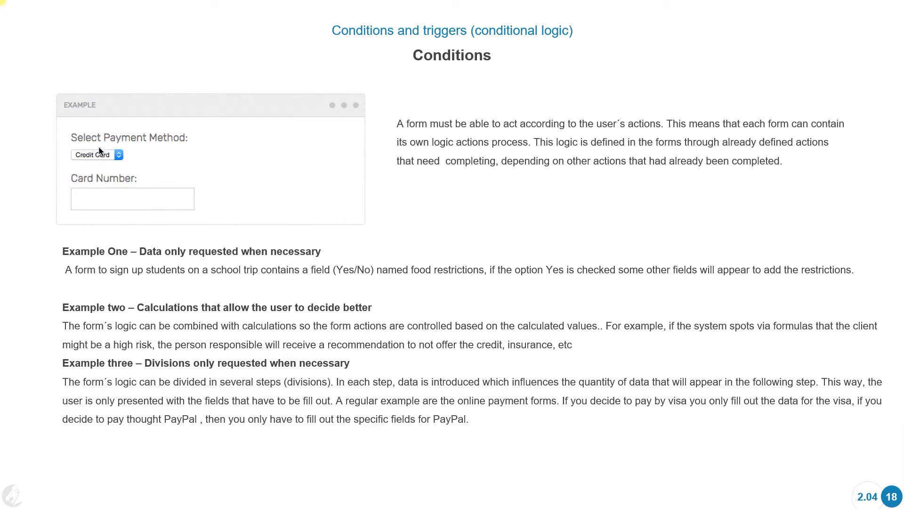
{"action": "key", "text": "Right"}
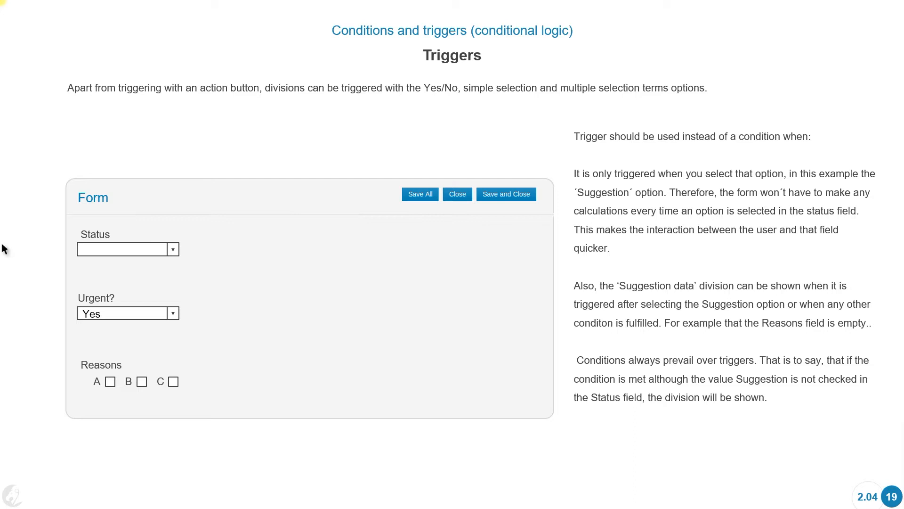
{"action": "left_click", "coordinate": [172, 249]}
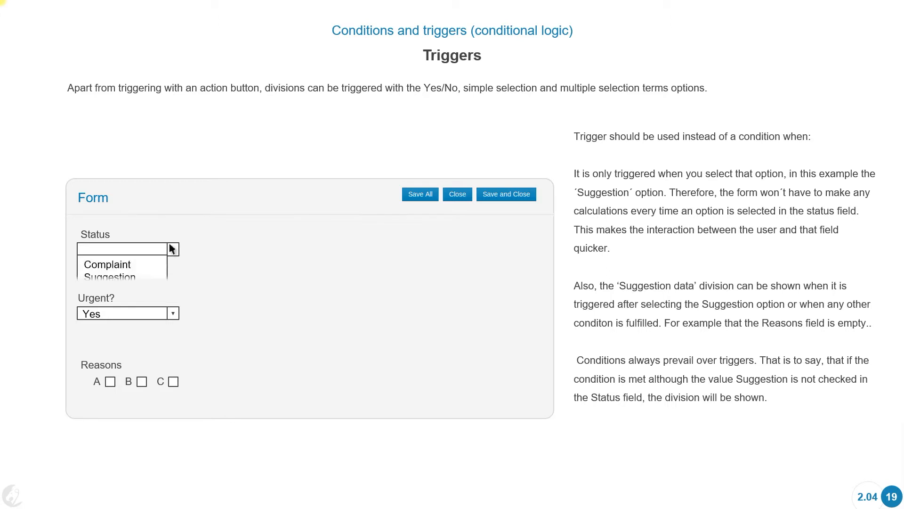
{"action": "left_click", "coordinate": [139, 277]}
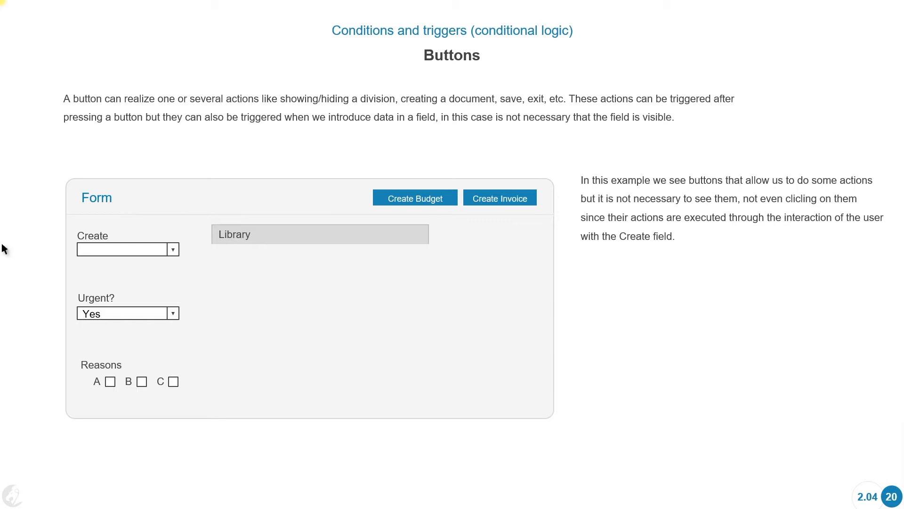
{"action": "left_click", "coordinate": [172, 248]}
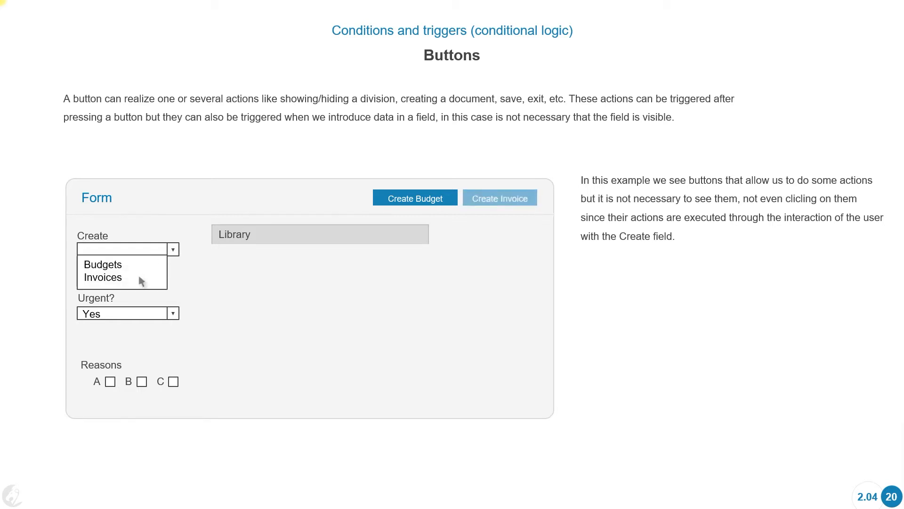
{"action": "left_click", "coordinate": [138, 275]}
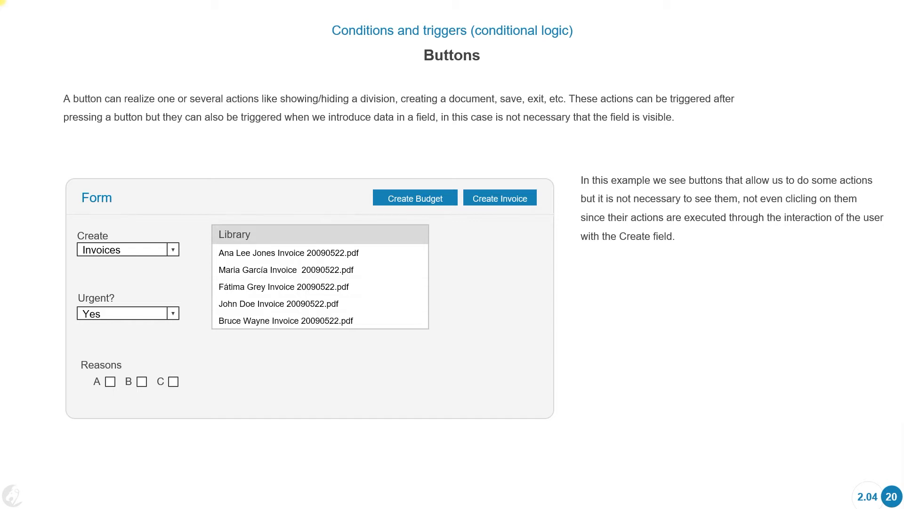
{"action": "key", "text": "Right"}
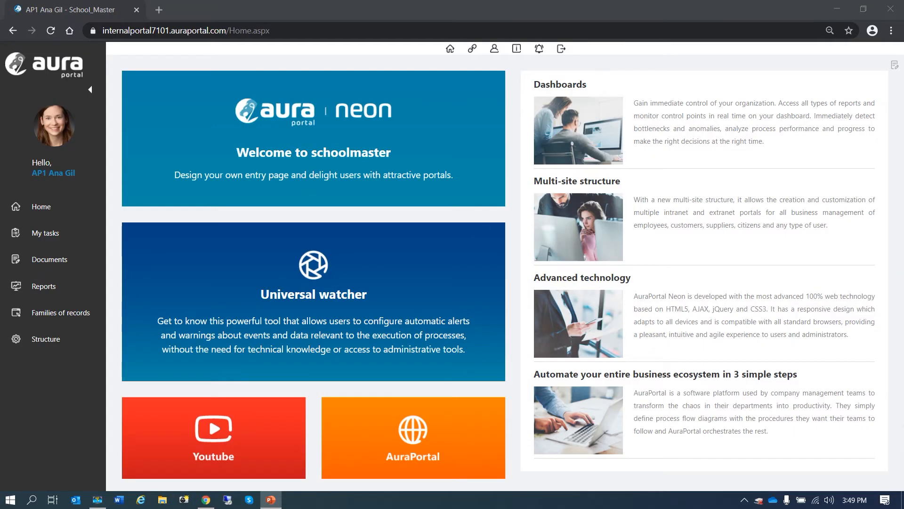
Open the most recent pending 2.0 Teacher task from My tasks and display its Conditions and triggers division
{"action": "left_click", "coordinate": [48, 238]}
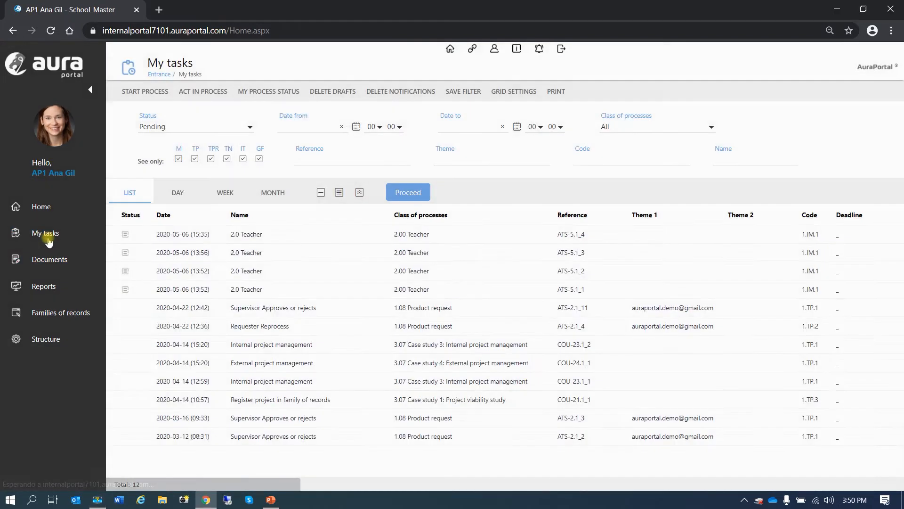
{"action": "left_click", "coordinate": [250, 239]}
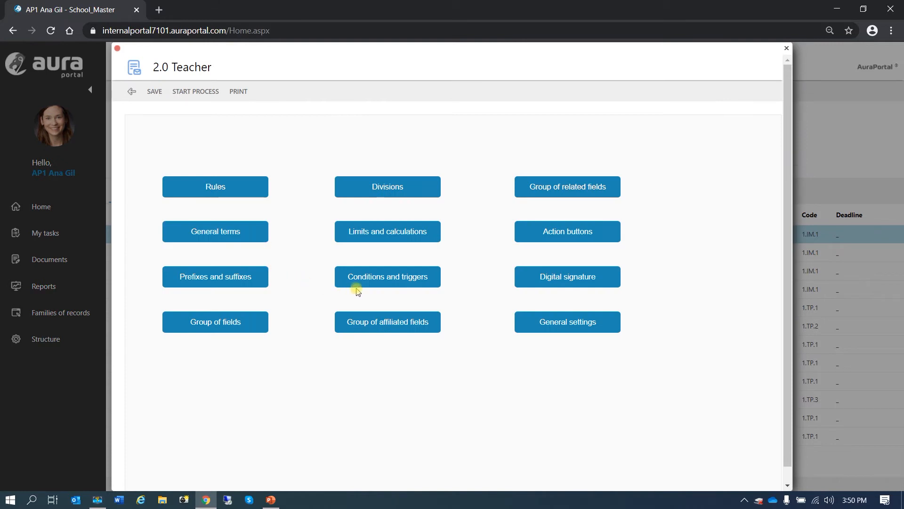
{"action": "left_click", "coordinate": [382, 281]}
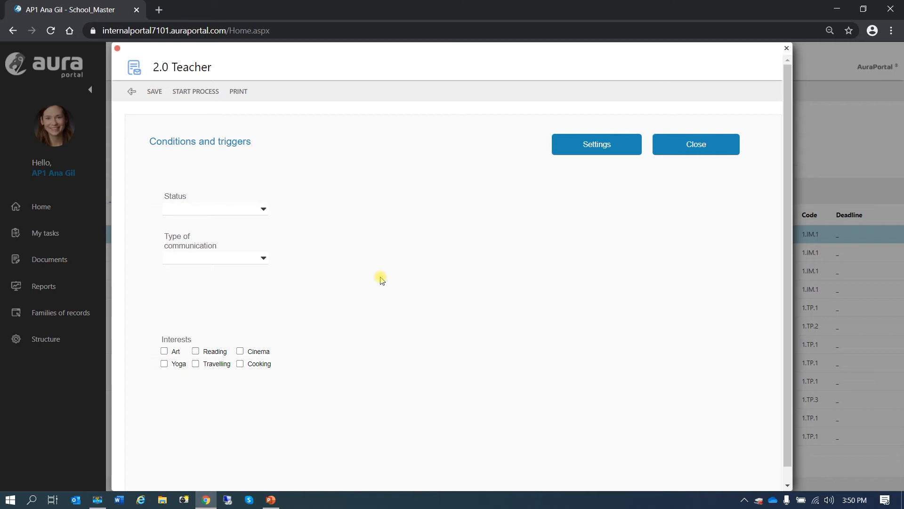
{"action": "left_click", "coordinate": [691, 147]}
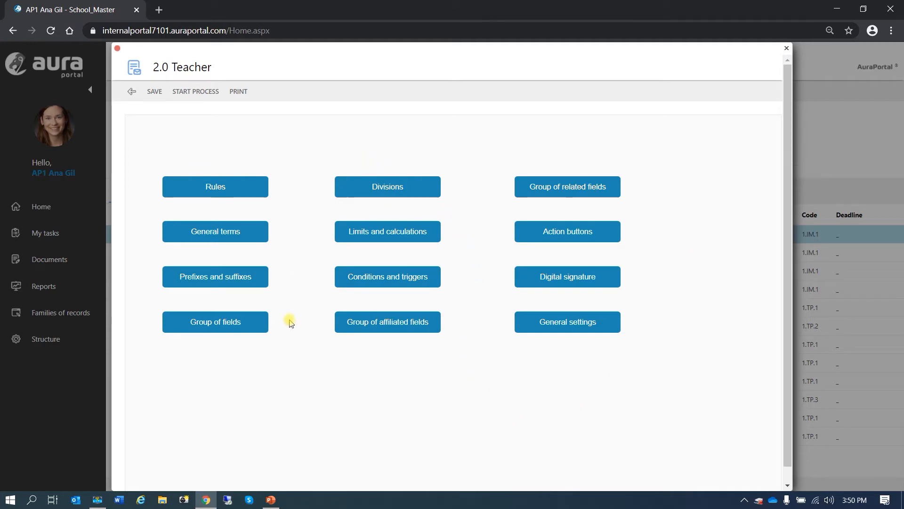
{"action": "left_click", "coordinate": [385, 277]}
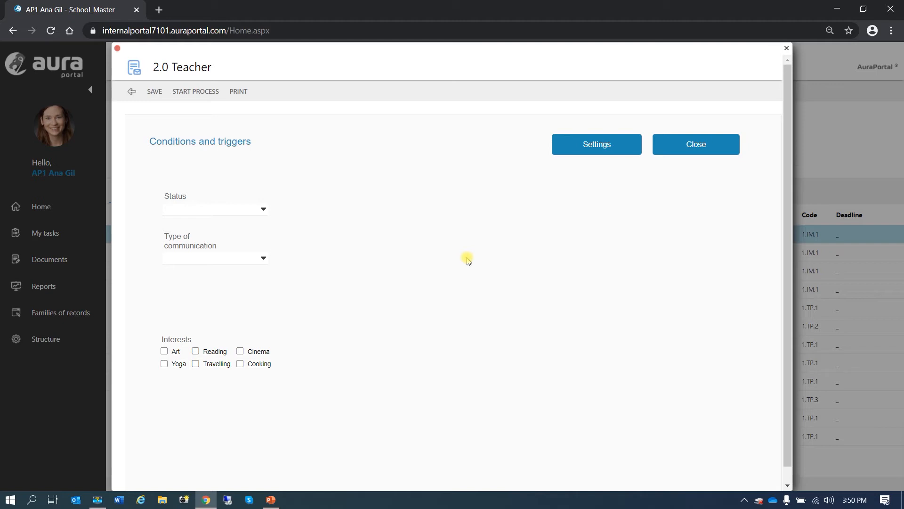
Open the form's settings and examine the trigger action configured on the Close button
{"action": "left_click", "coordinate": [596, 157]}
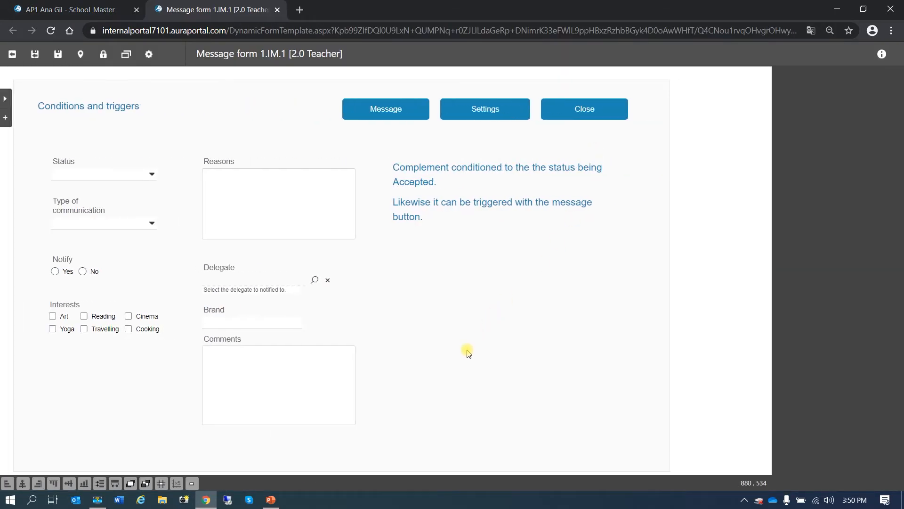
{"action": "left_click", "coordinate": [579, 117]}
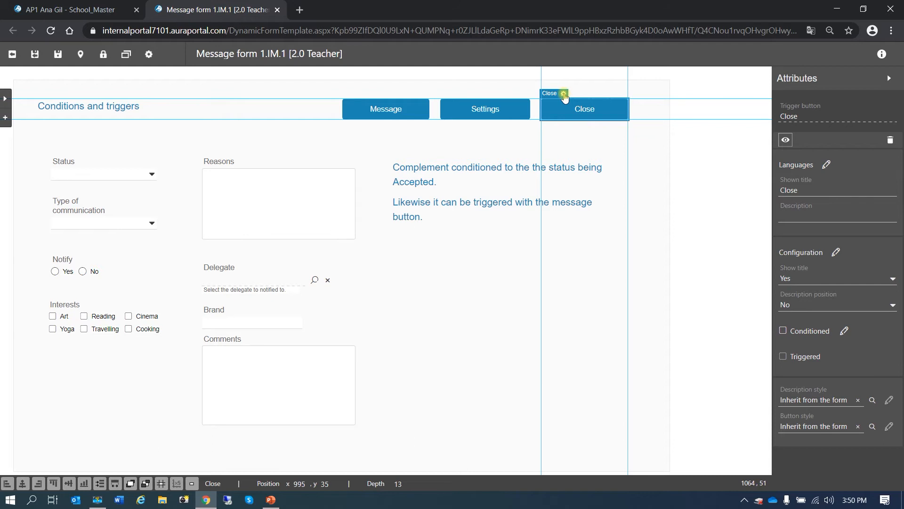
{"action": "left_click", "coordinate": [564, 93]}
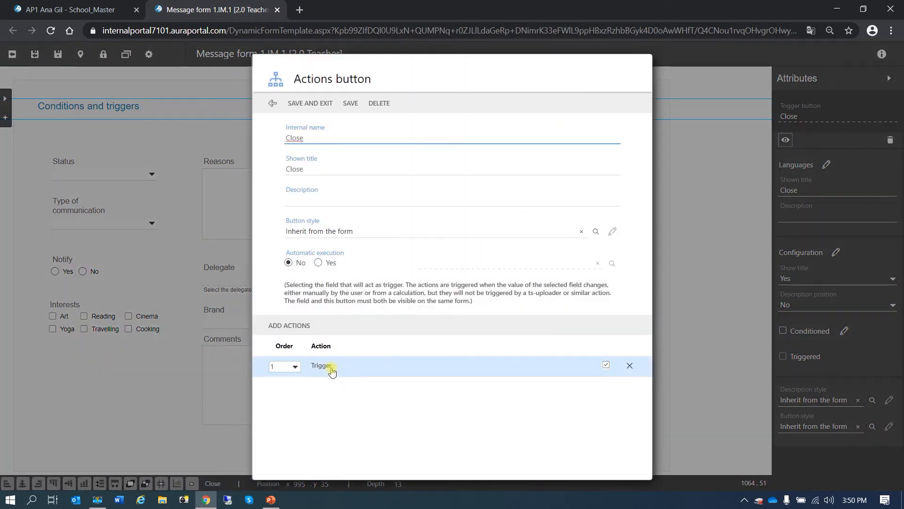
{"action": "left_click", "coordinate": [339, 372]}
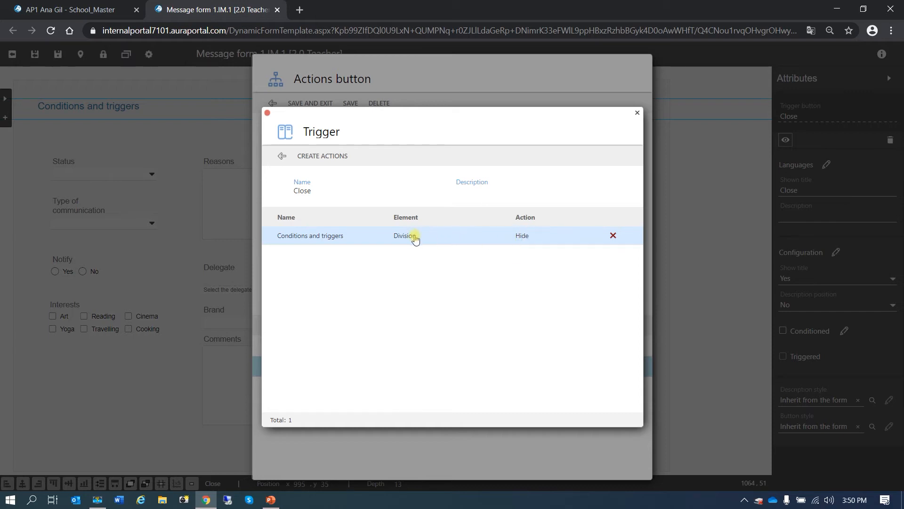
{"action": "left_click", "coordinate": [282, 156]}
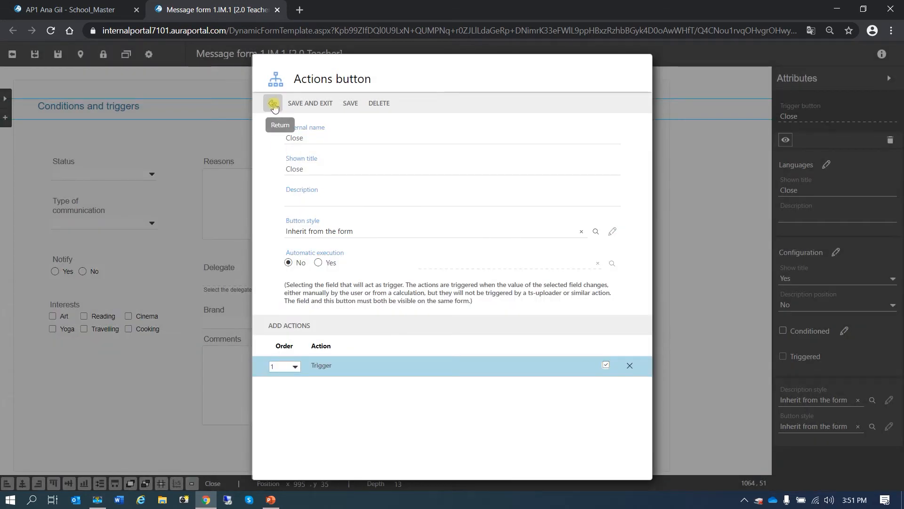
{"action": "left_click", "coordinate": [273, 103]}
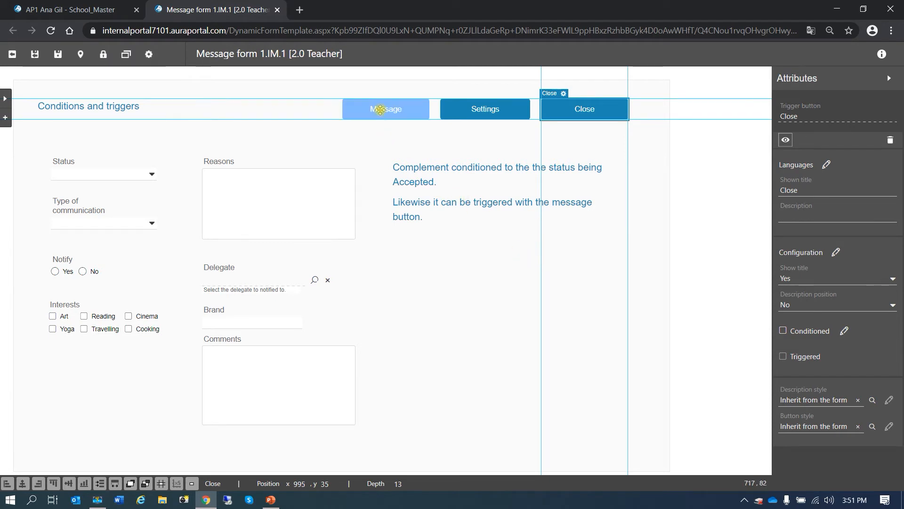
Examine the trigger action configured on the Message button and select the Message complement text on the form
{"action": "left_click", "coordinate": [380, 109]}
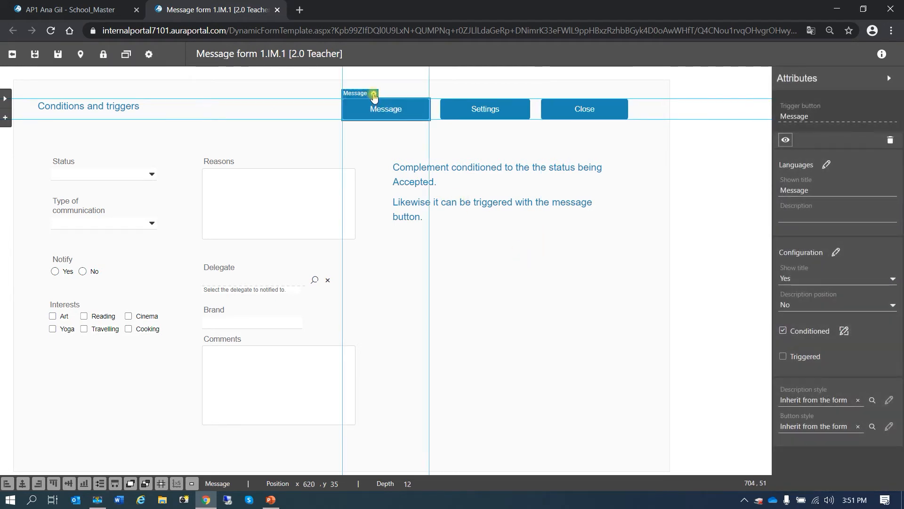
{"action": "left_click", "coordinate": [373, 95]}
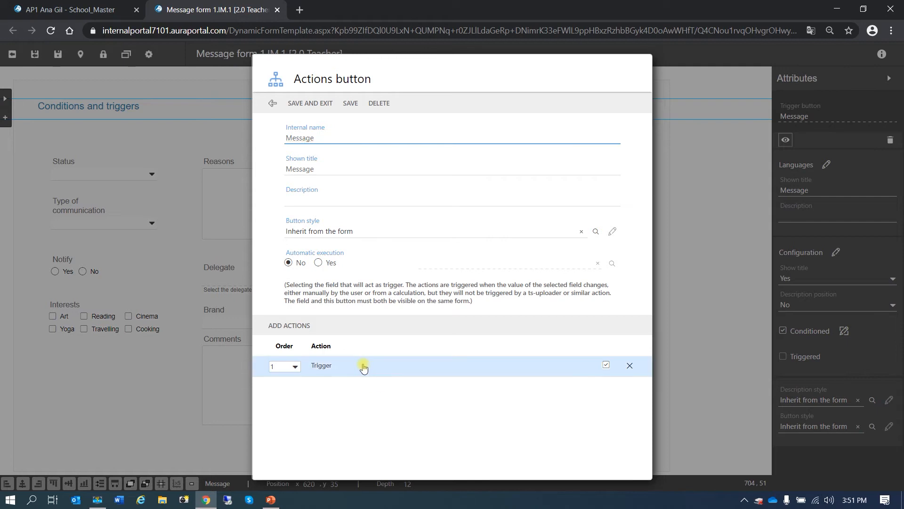
{"action": "left_click", "coordinate": [363, 367]}
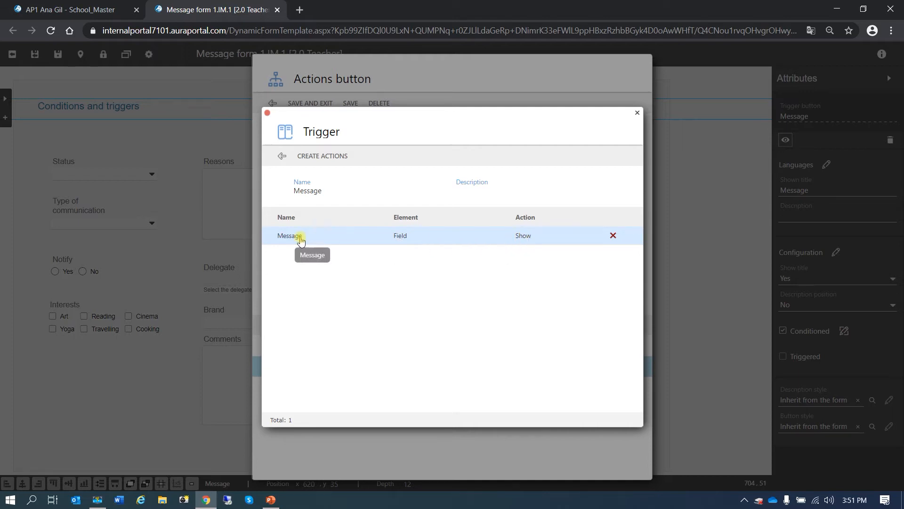
{"action": "left_click", "coordinate": [282, 157]}
{"action": "left_click", "coordinate": [272, 104]}
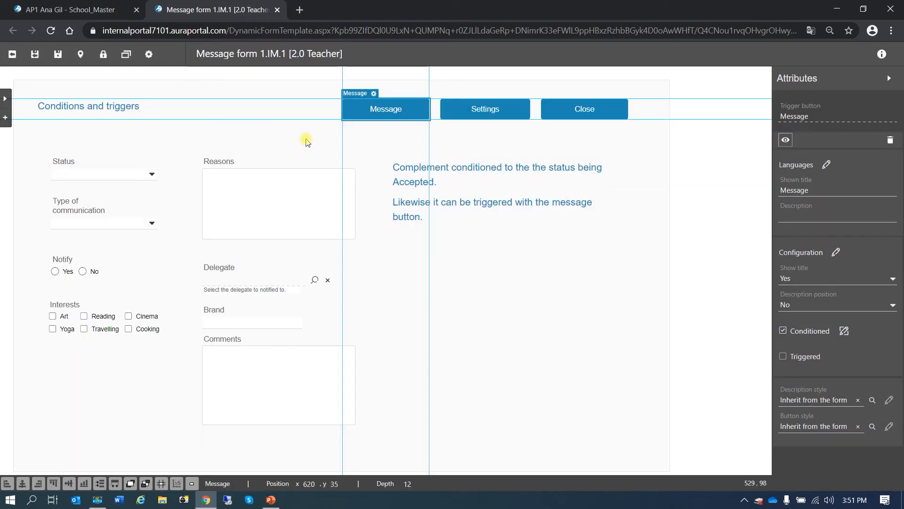
{"action": "left_click", "coordinate": [455, 187]}
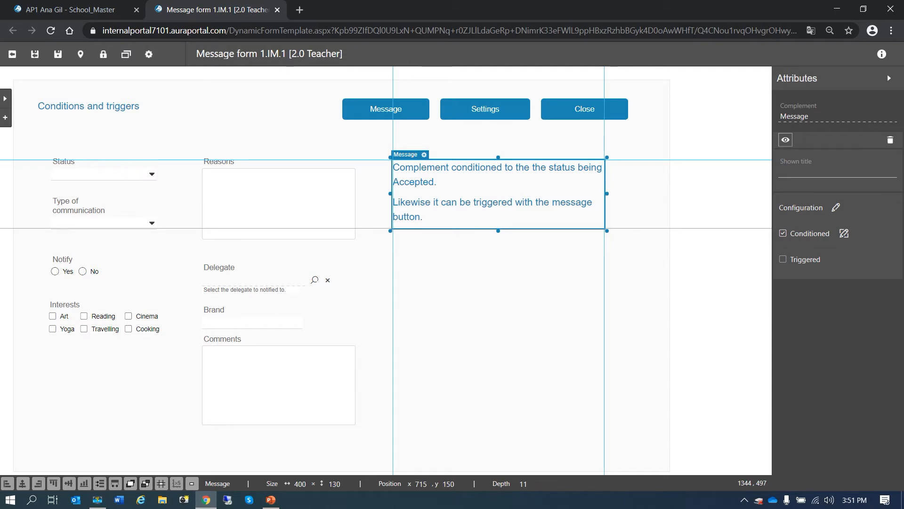
Return to the 2.0 Teacher task and test the Status field with Delivered, finishing on Rejected
{"action": "left_click", "coordinate": [85, 11]}
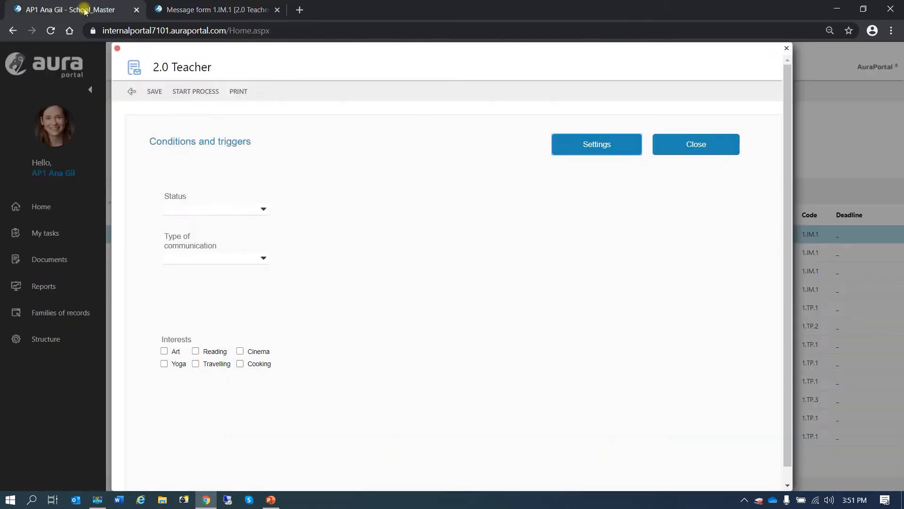
{"action": "left_click", "coordinate": [264, 211]}
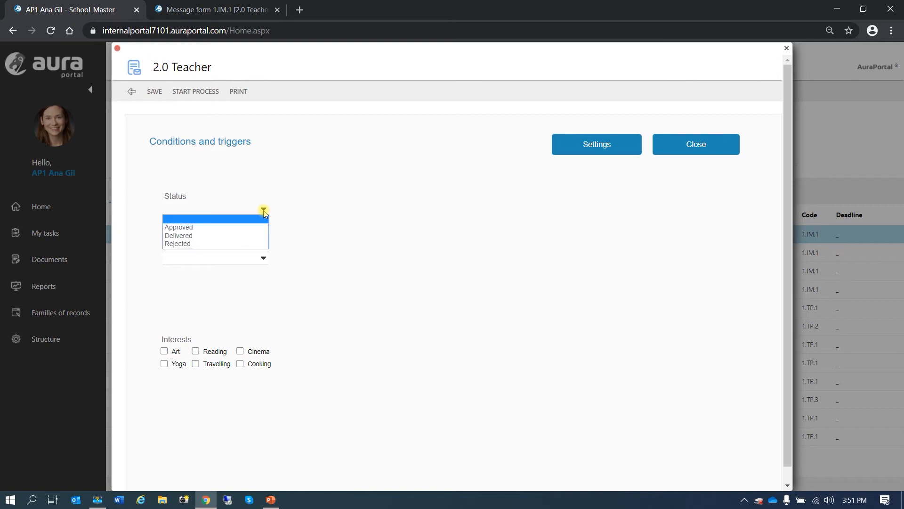
{"action": "left_click", "coordinate": [236, 237]}
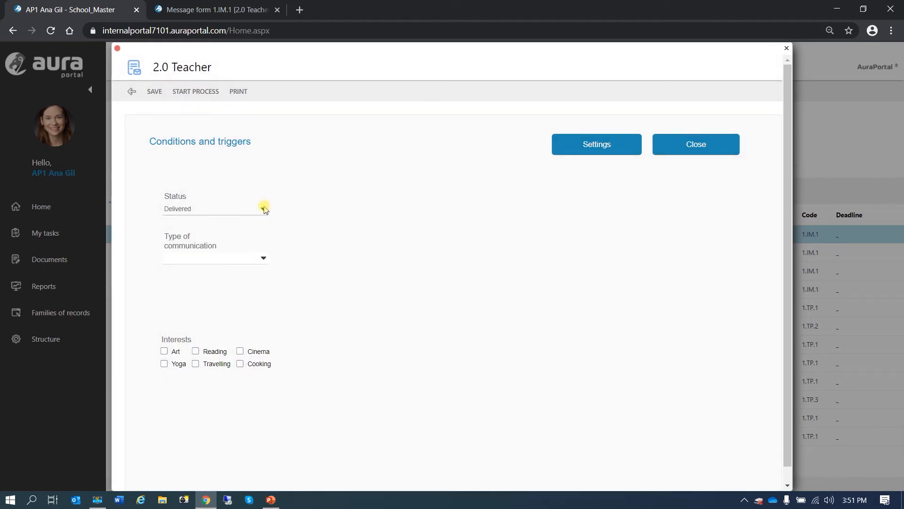
{"action": "left_click", "coordinate": [264, 205]}
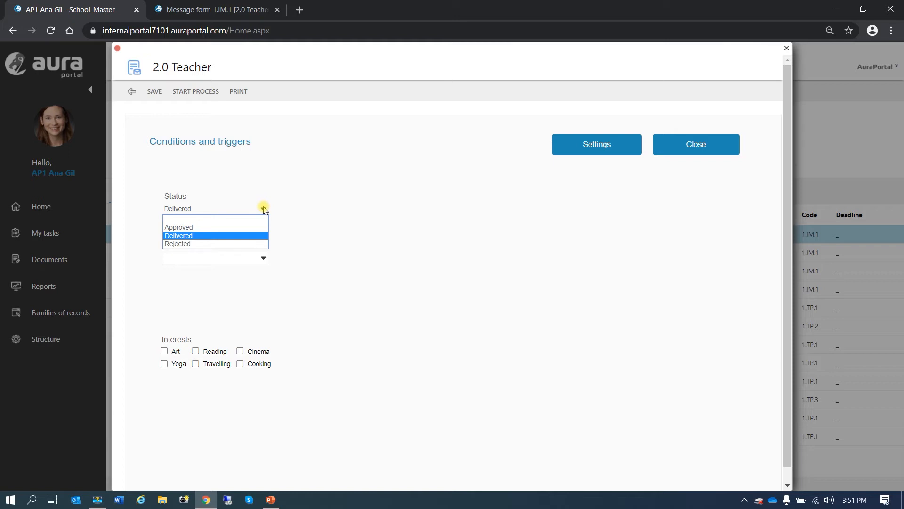
{"action": "left_click", "coordinate": [231, 244]}
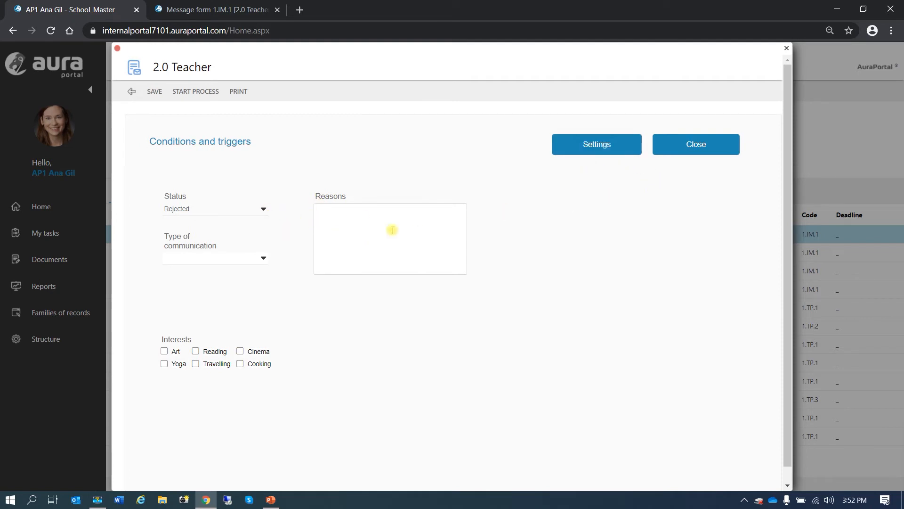
Reopen the form's settings and examine the actions triggered by the Status field's Rejected option
{"action": "left_click", "coordinate": [591, 148]}
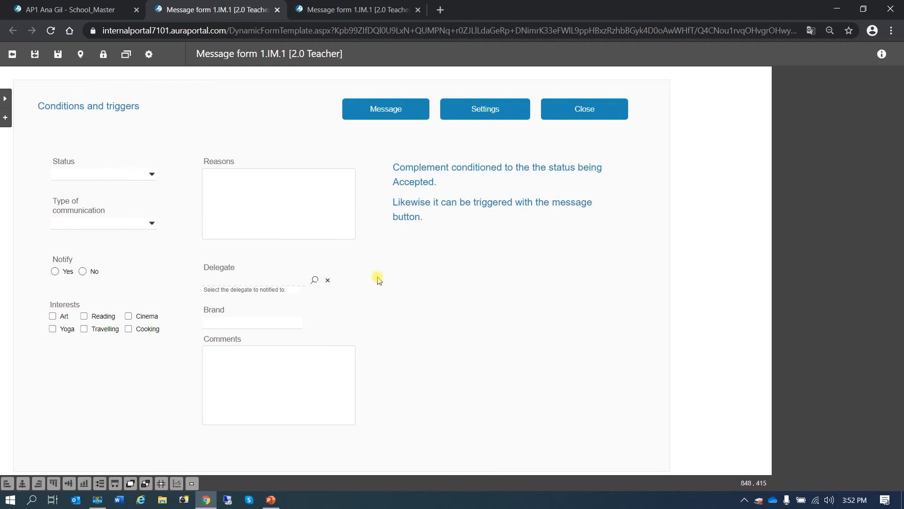
{"action": "left_click", "coordinate": [70, 161]}
{"action": "left_click", "coordinate": [81, 150]}
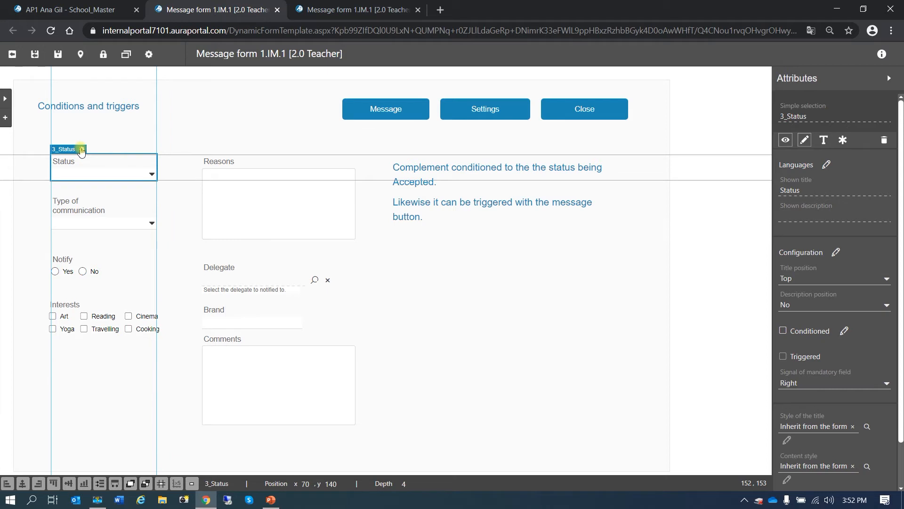
{"action": "left_click", "coordinate": [81, 149]}
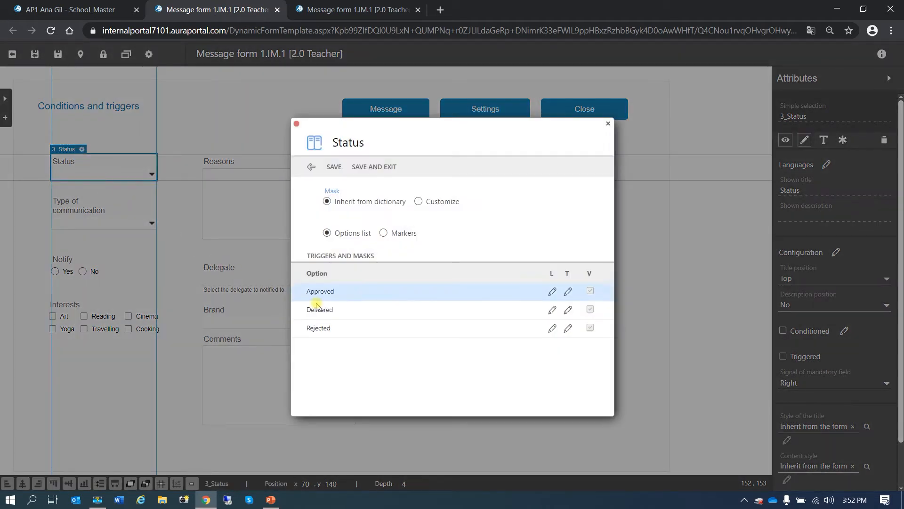
{"action": "left_click", "coordinate": [567, 330]}
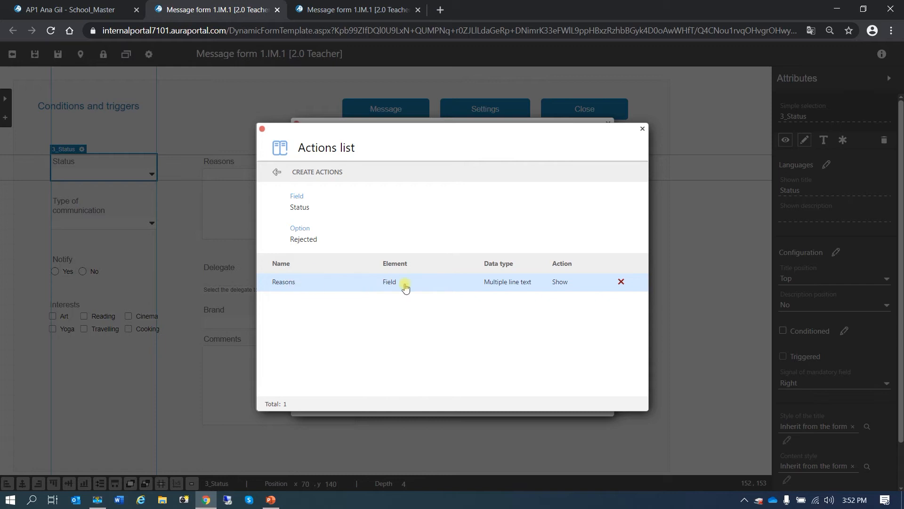
{"action": "left_click", "coordinate": [276, 174]}
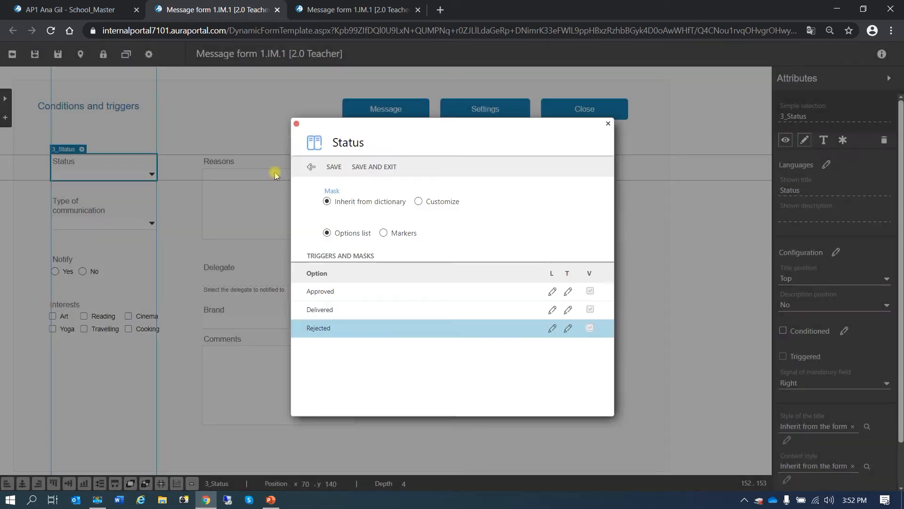
{"action": "left_click", "coordinate": [295, 124]}
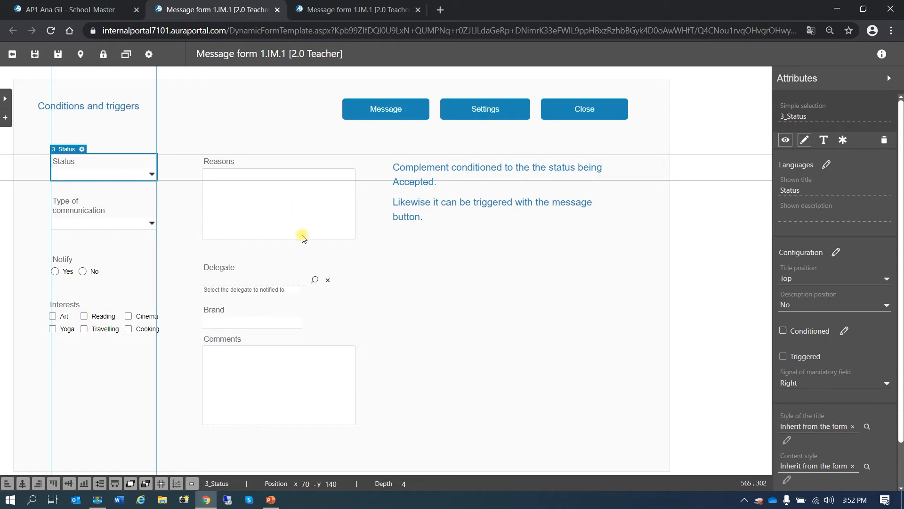
Return to the 2.0 Teacher task, test Type of communication with Complaint and blank, finishing on Complaint, and try the Message button
{"action": "left_click", "coordinate": [96, 10]}
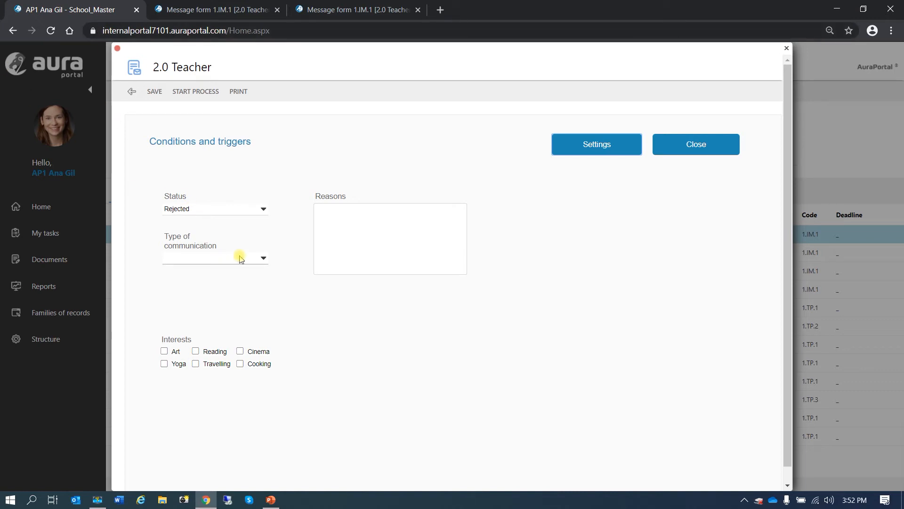
{"action": "left_click", "coordinate": [263, 259]}
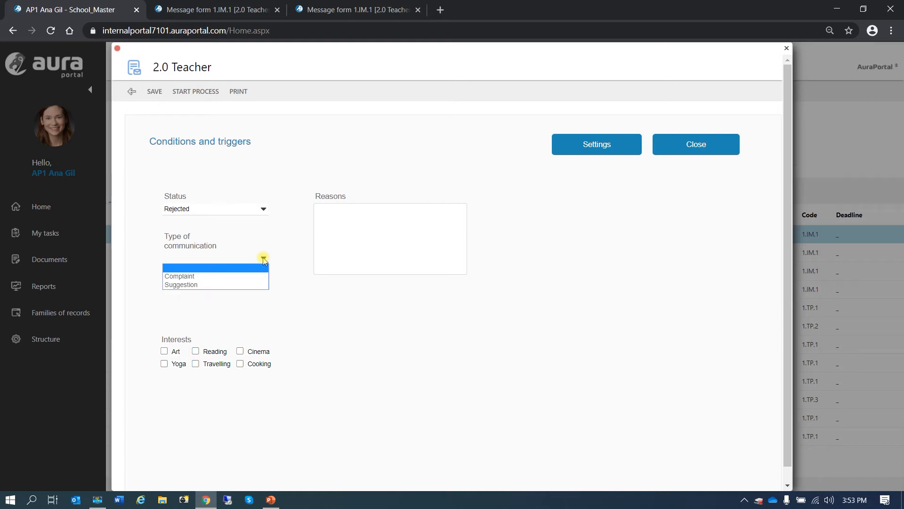
{"action": "left_click", "coordinate": [248, 277]}
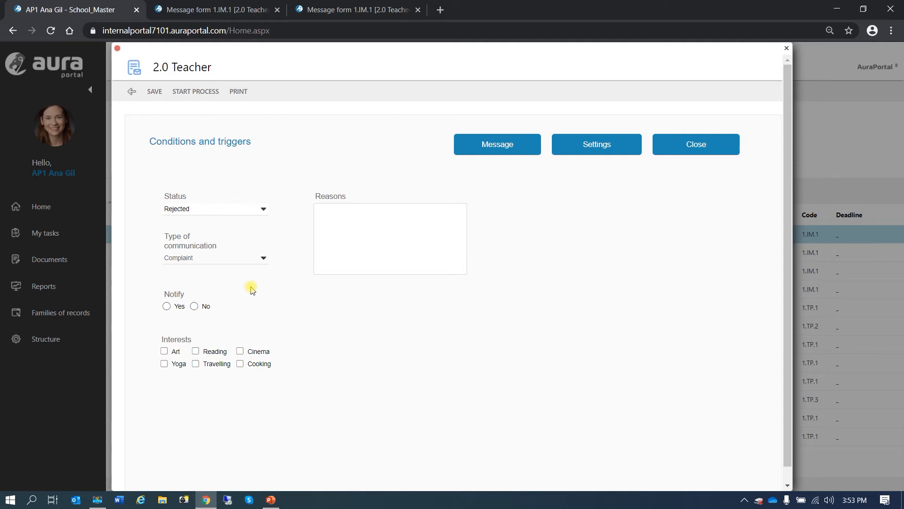
{"action": "left_click", "coordinate": [264, 262]}
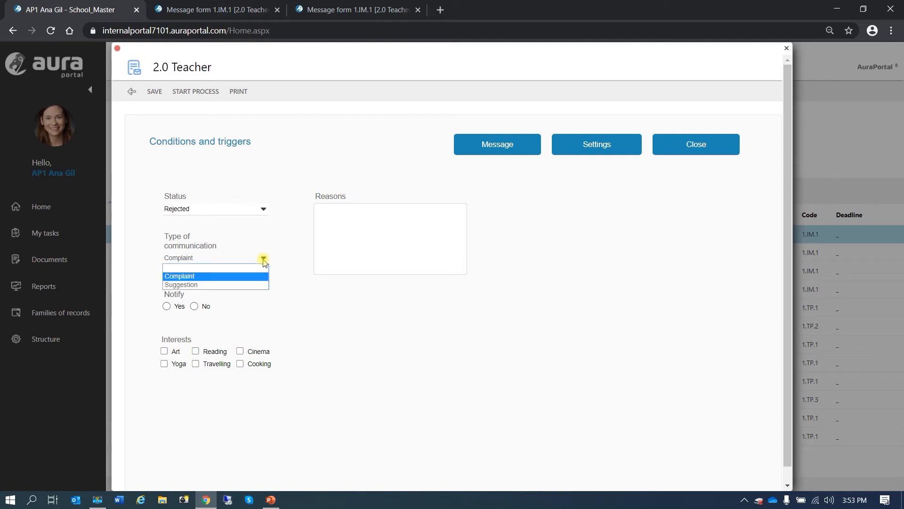
{"action": "left_click", "coordinate": [238, 265]}
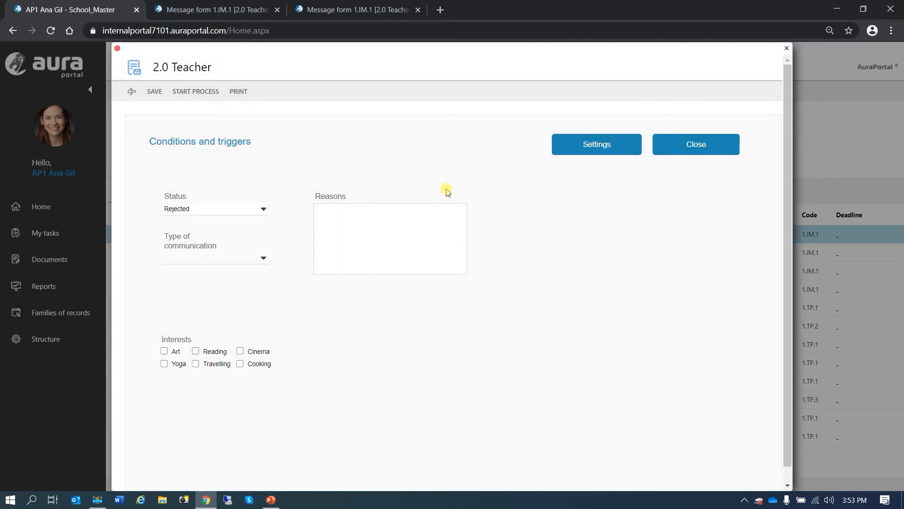
{"action": "left_click", "coordinate": [264, 259]}
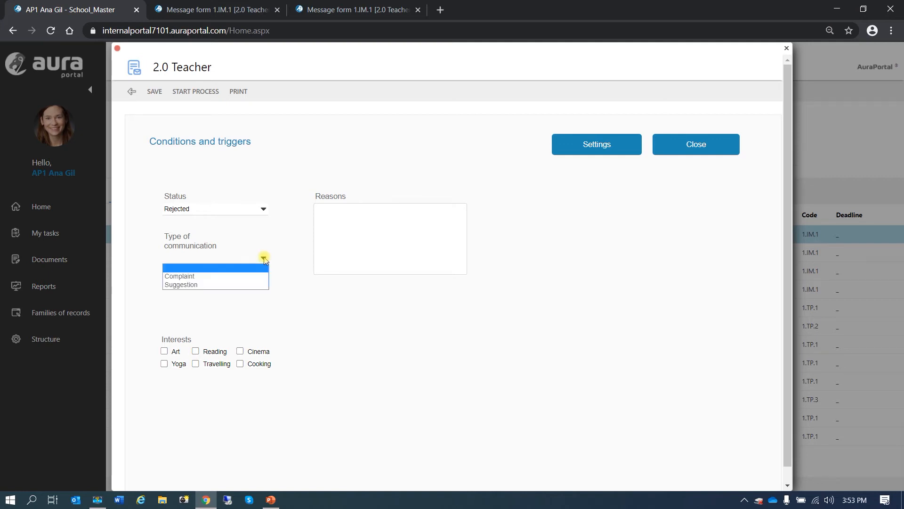
{"action": "left_click", "coordinate": [246, 276]}
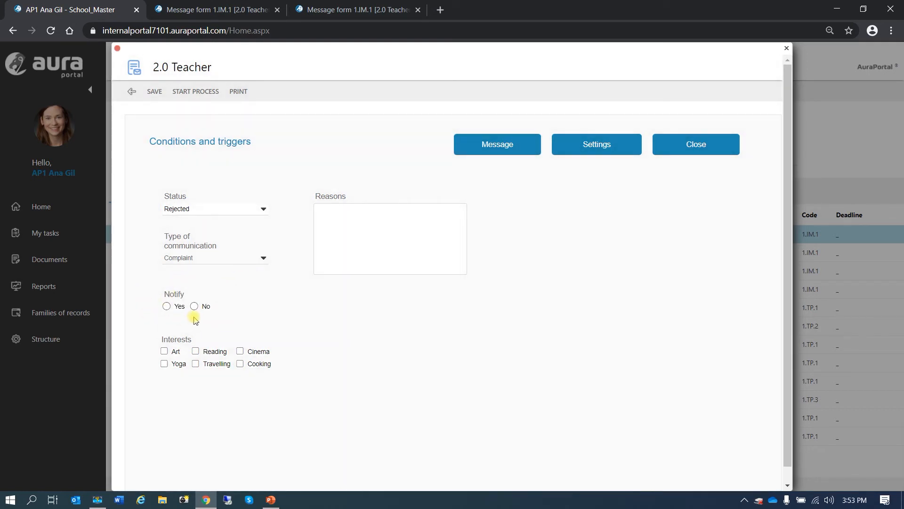
{"action": "left_click", "coordinate": [496, 149]}
{"action": "left_click", "coordinate": [496, 154]}
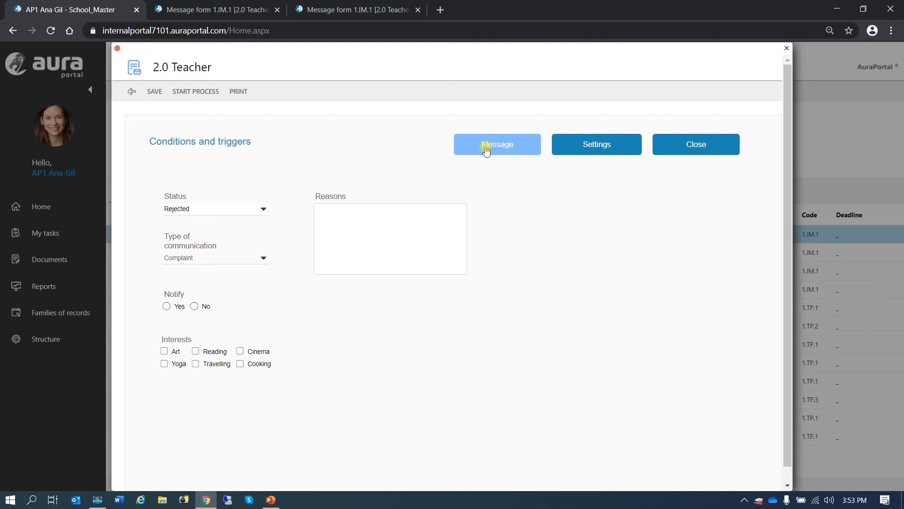
Reopen the form's settings and examine the conditions configured on the Notify field
{"action": "left_click", "coordinate": [595, 146]}
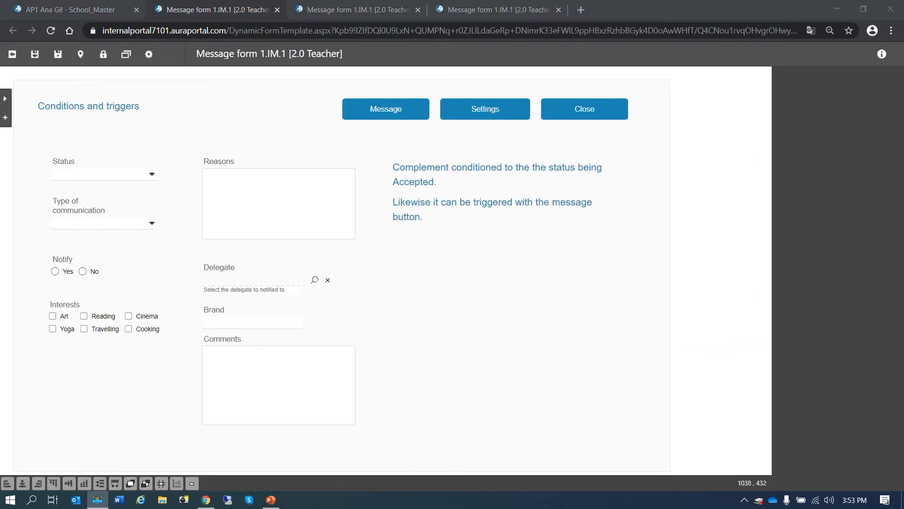
{"action": "left_click", "coordinate": [656, 238]}
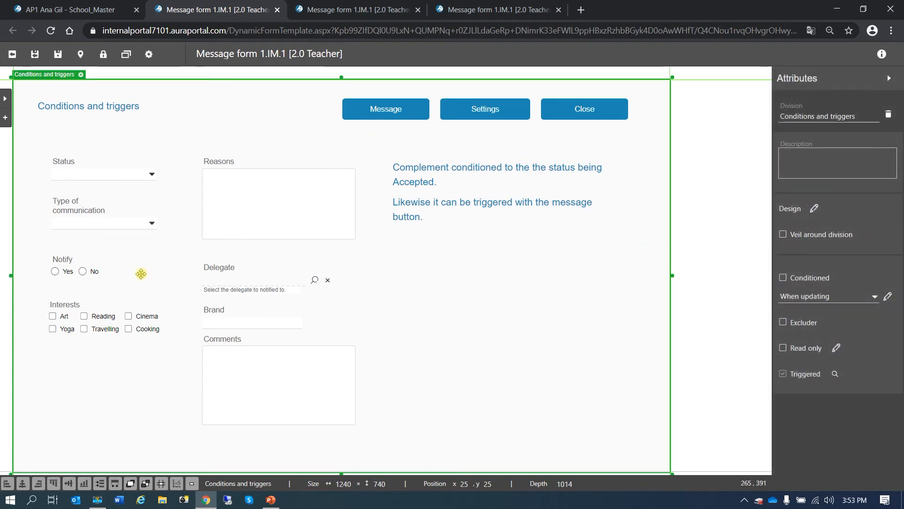
{"action": "left_click", "coordinate": [64, 262]}
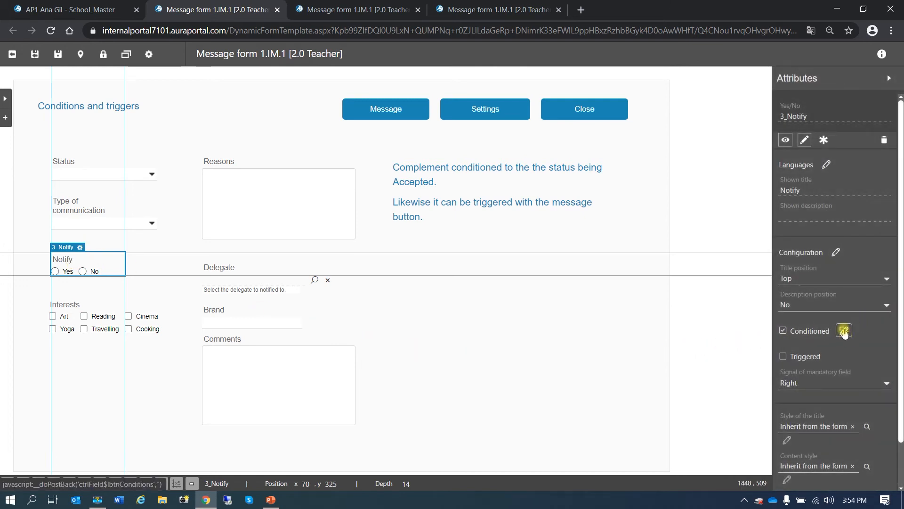
{"action": "left_click", "coordinate": [844, 331]}
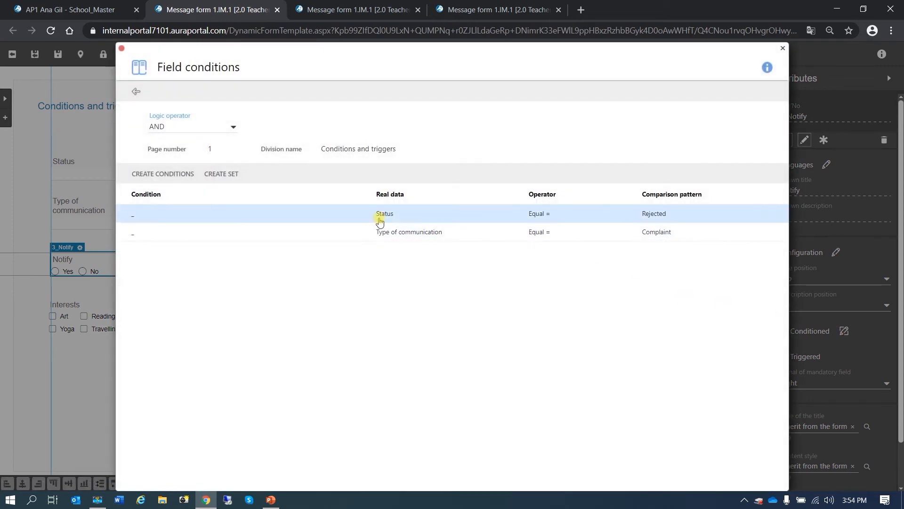
{"action": "left_click", "coordinate": [137, 91]}
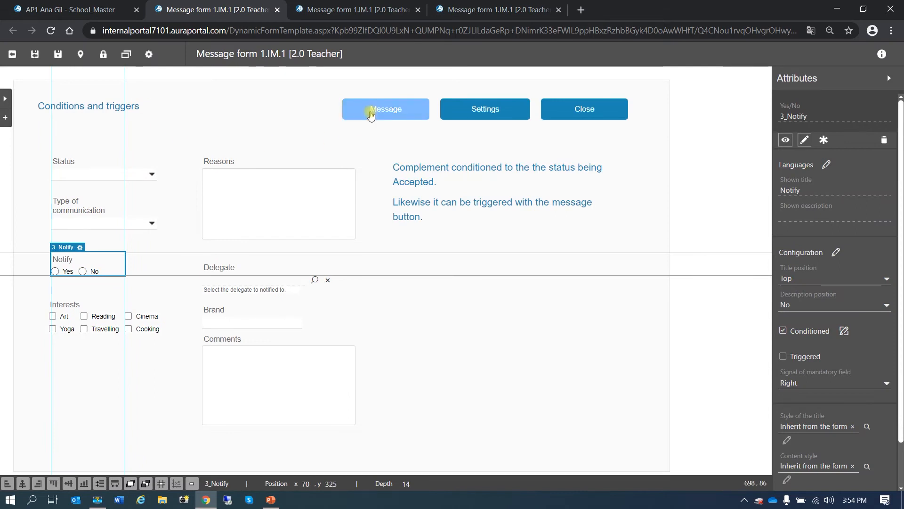
Examine the field conditions configured on the Message button
{"action": "left_click", "coordinate": [372, 113]}
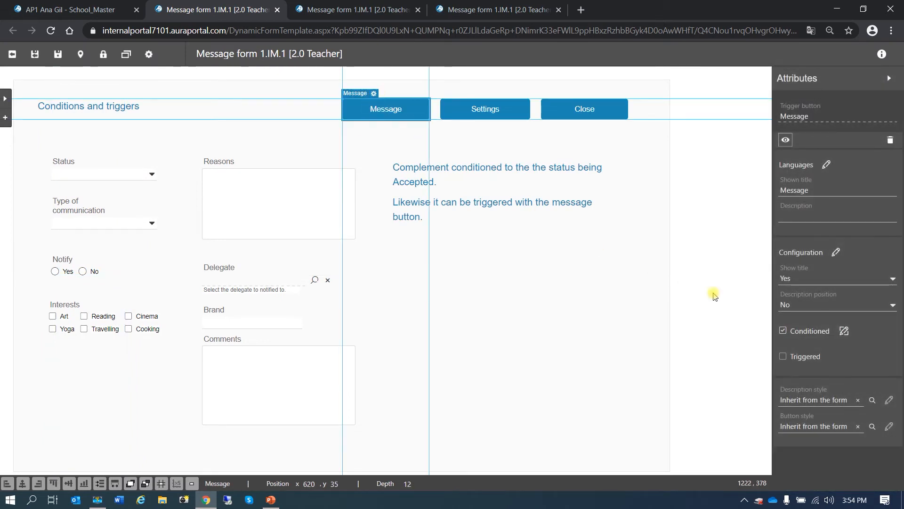
{"action": "left_click", "coordinate": [844, 330]}
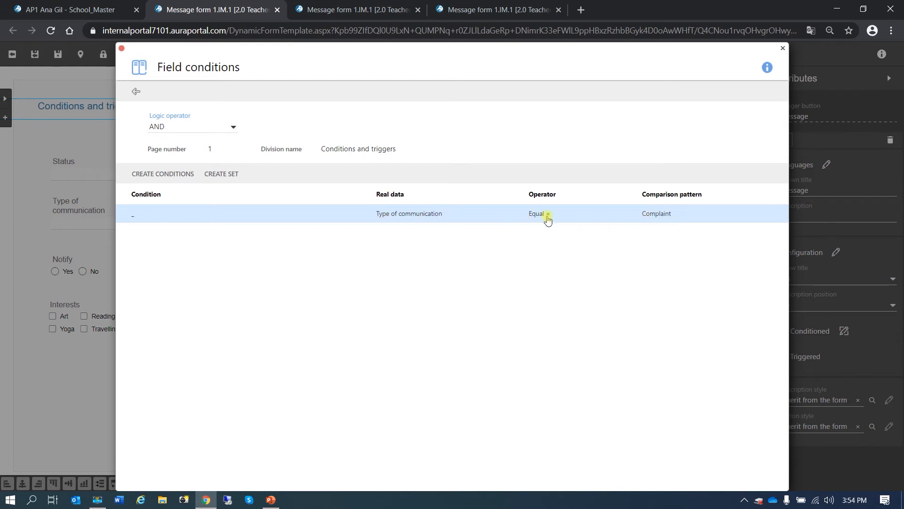
{"action": "left_click", "coordinate": [136, 90]}
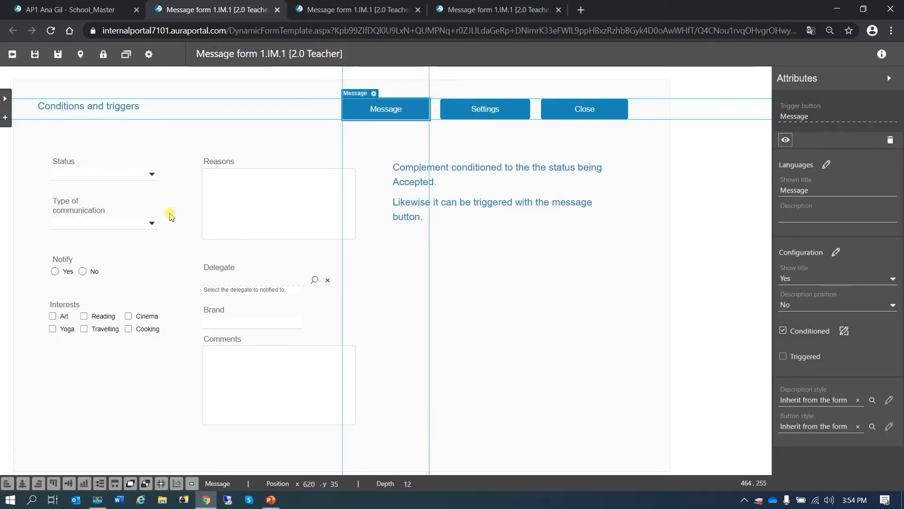
Examine the Notify field's conditions again, along with the triggers configuration of its Yes and No options
{"action": "left_click", "coordinate": [66, 269]}
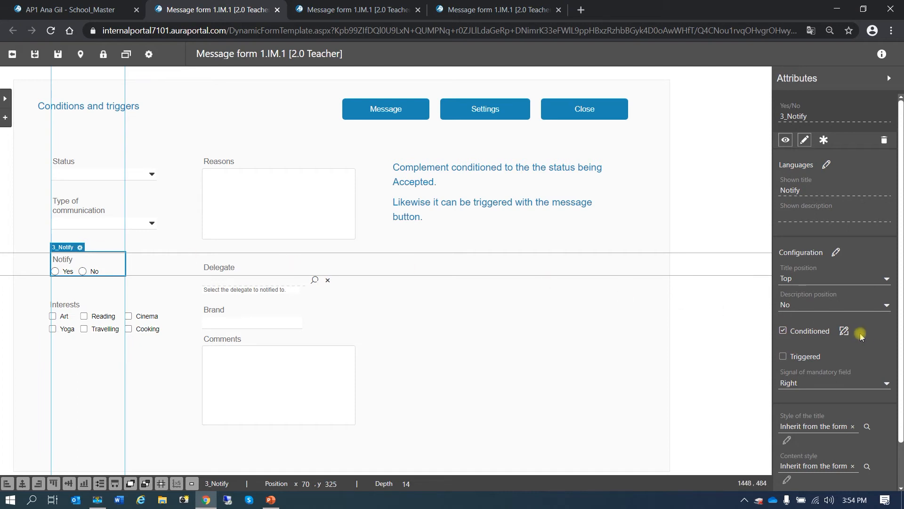
{"action": "left_click", "coordinate": [846, 332]}
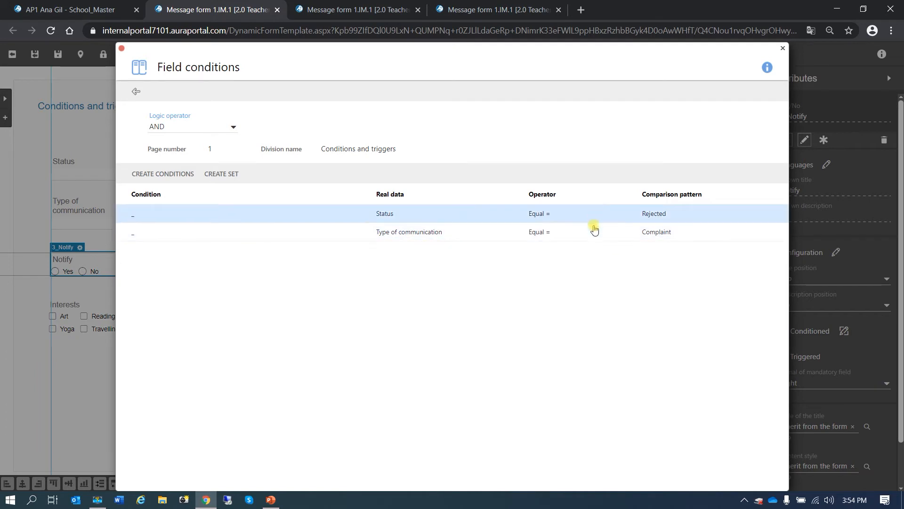
{"action": "left_click", "coordinate": [137, 93]}
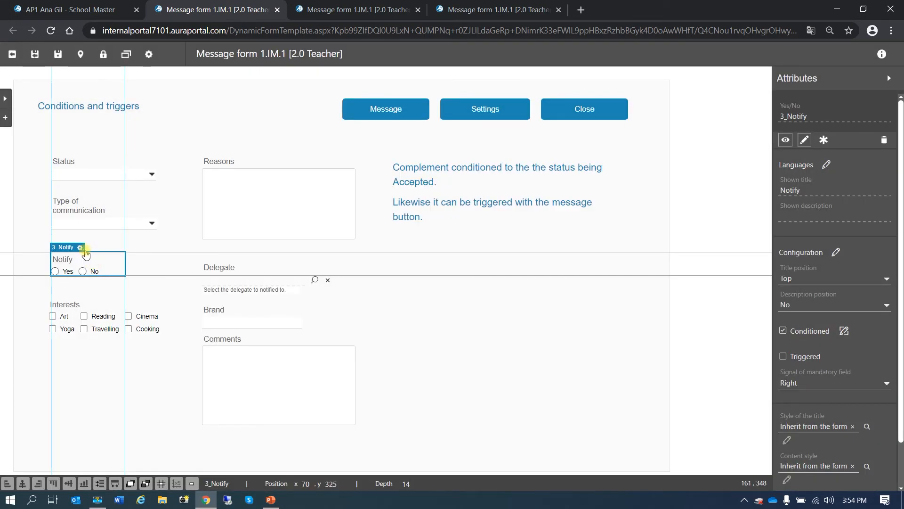
{"action": "left_click", "coordinate": [80, 246]}
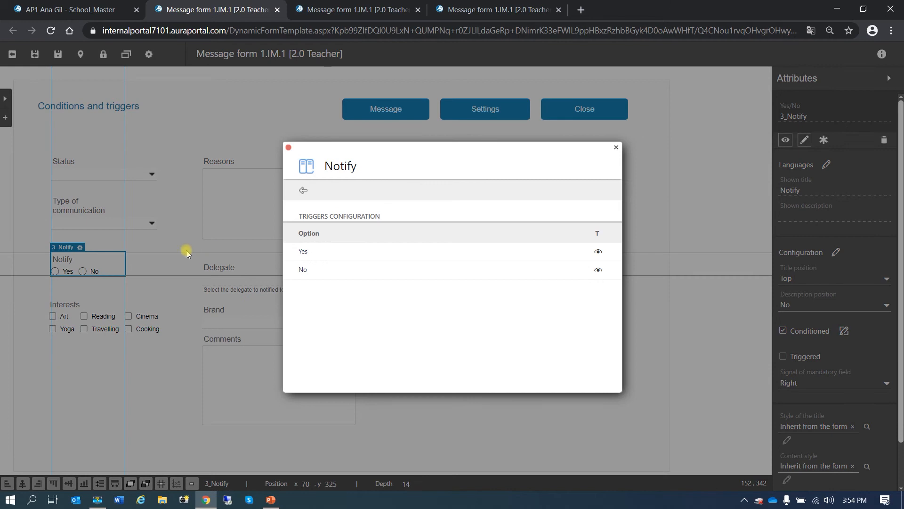
{"action": "left_click", "coordinate": [288, 147]}
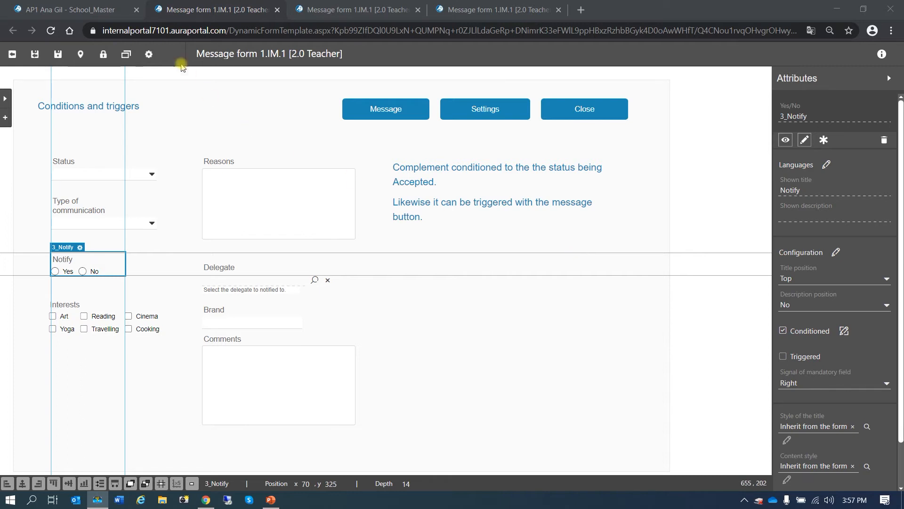
Return to the 2.0 Teacher task and test Type of communication with Suggestion, finishing on Complaint
{"action": "left_click", "coordinate": [96, 10]}
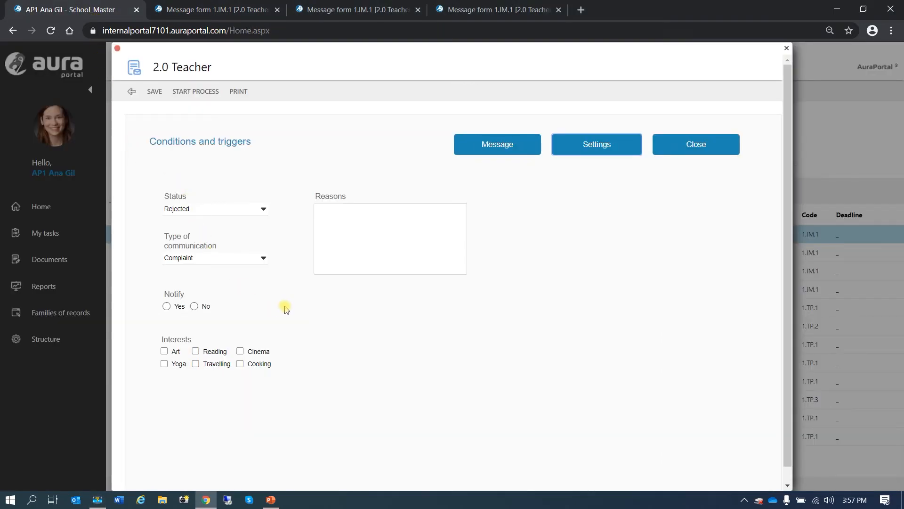
{"action": "left_click", "coordinate": [264, 259]}
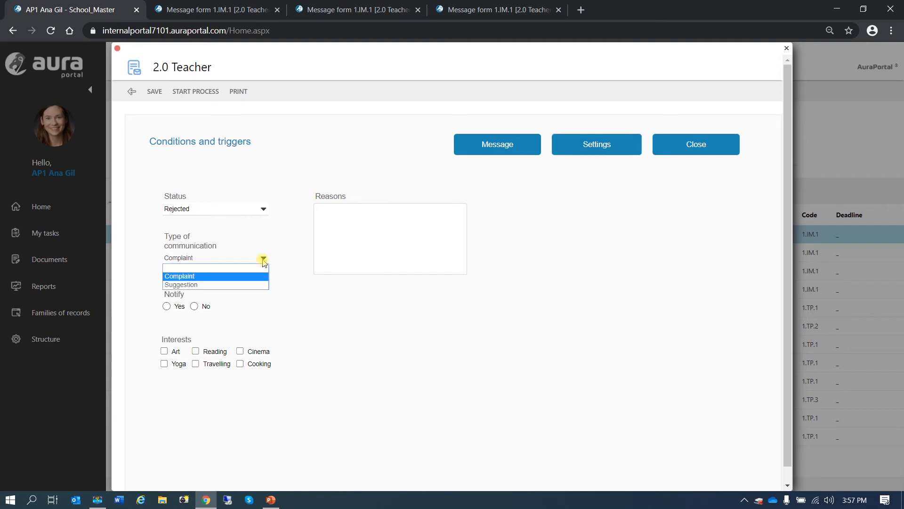
{"action": "left_click", "coordinate": [253, 284]}
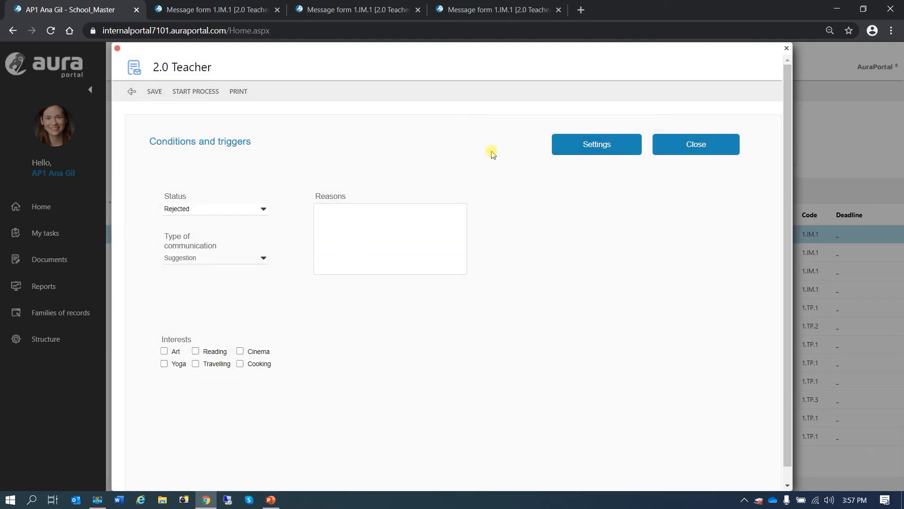
{"action": "left_click", "coordinate": [263, 259]}
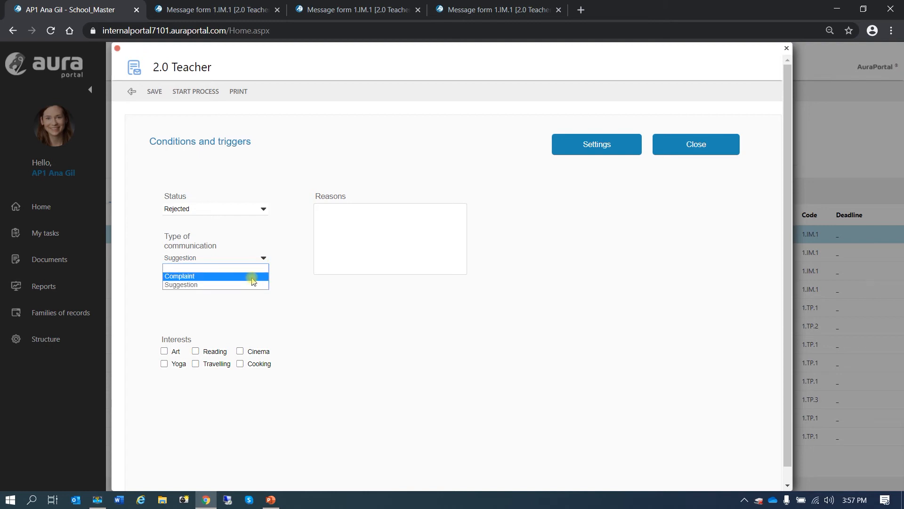
{"action": "left_click", "coordinate": [253, 277]}
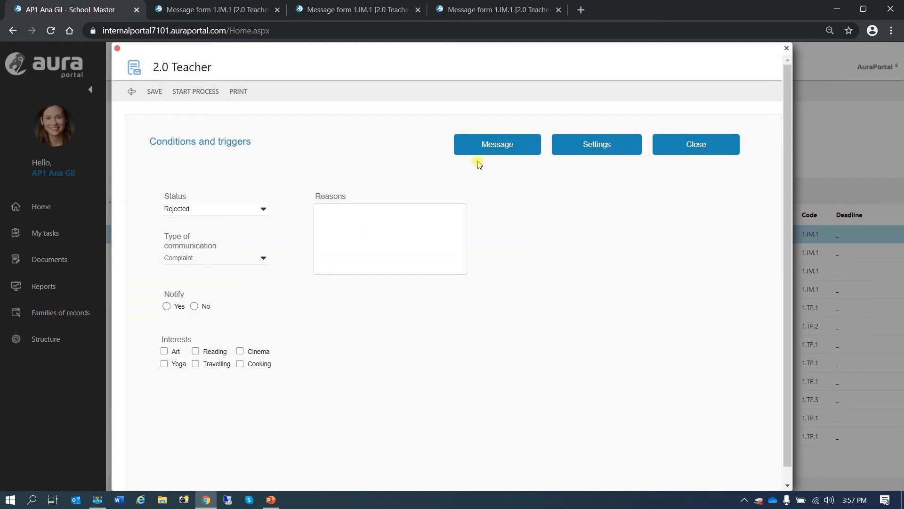
Try the Message button in the task form and set the Status field to Approved
{"action": "left_click", "coordinate": [486, 150]}
{"action": "left_click", "coordinate": [265, 209]}
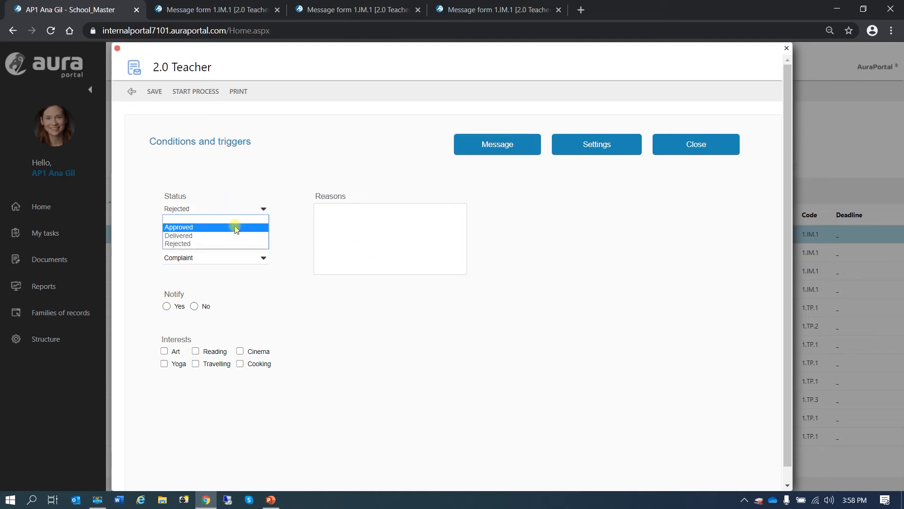
{"action": "left_click", "coordinate": [236, 226]}
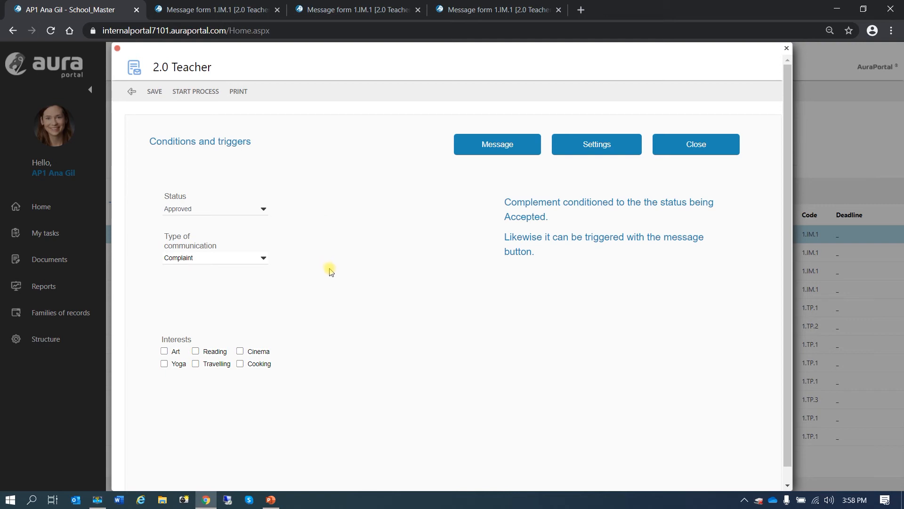
Reopen the form's settings and examine the conditions configured on the Message complement text
{"action": "left_click", "coordinate": [583, 147]}
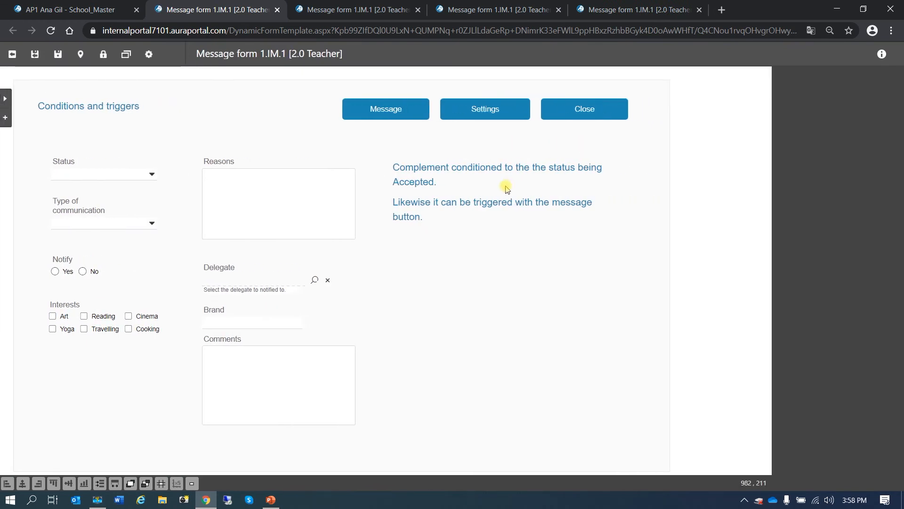
{"action": "left_click", "coordinate": [440, 213]}
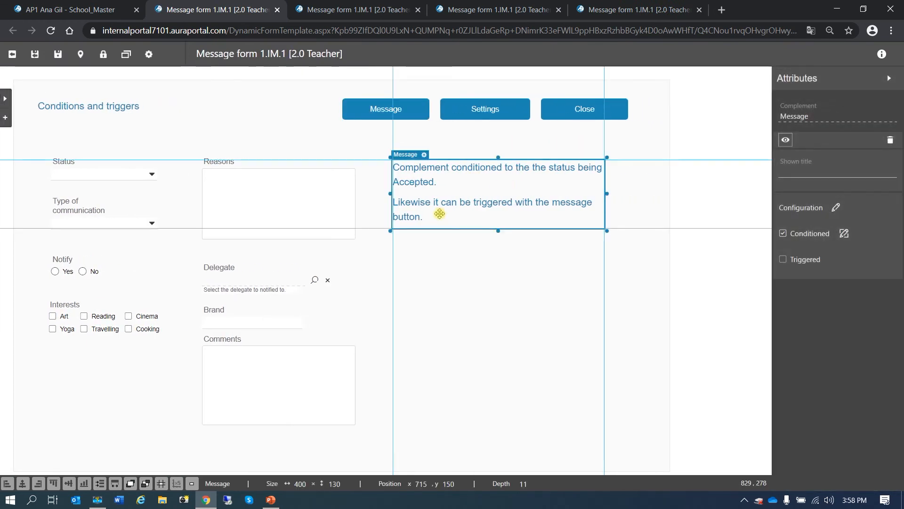
{"action": "left_click", "coordinate": [844, 234]}
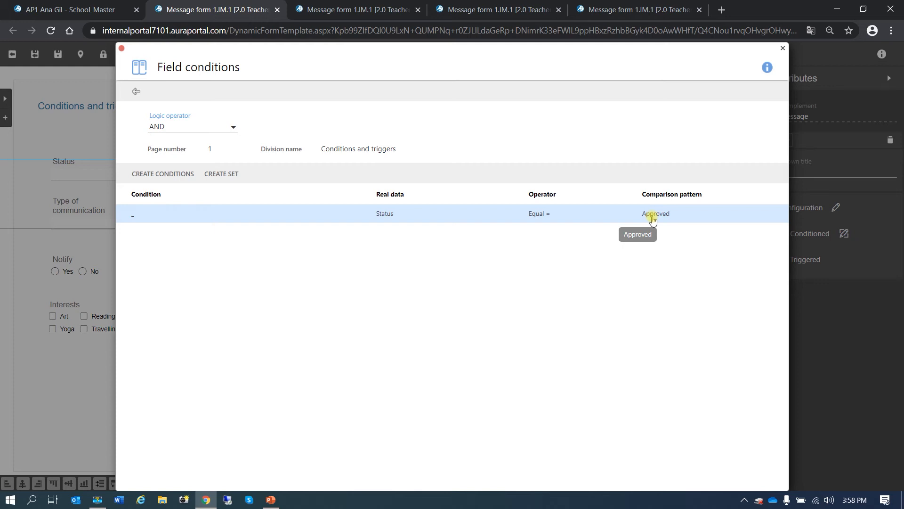
{"action": "left_click", "coordinate": [136, 91]}
Examine the triggers configuration of the Notify field's options and return to the 2.0 Teacher task
{"action": "left_click", "coordinate": [84, 259]}
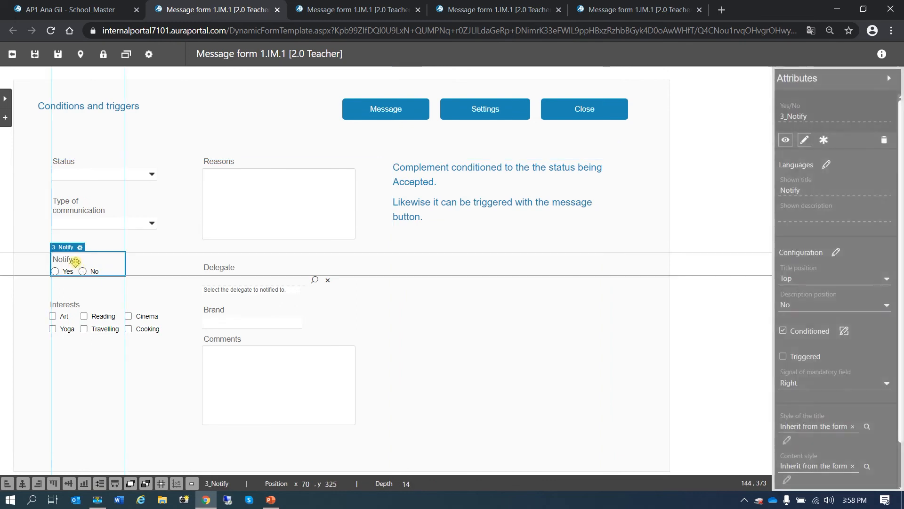
{"action": "left_click", "coordinate": [80, 248]}
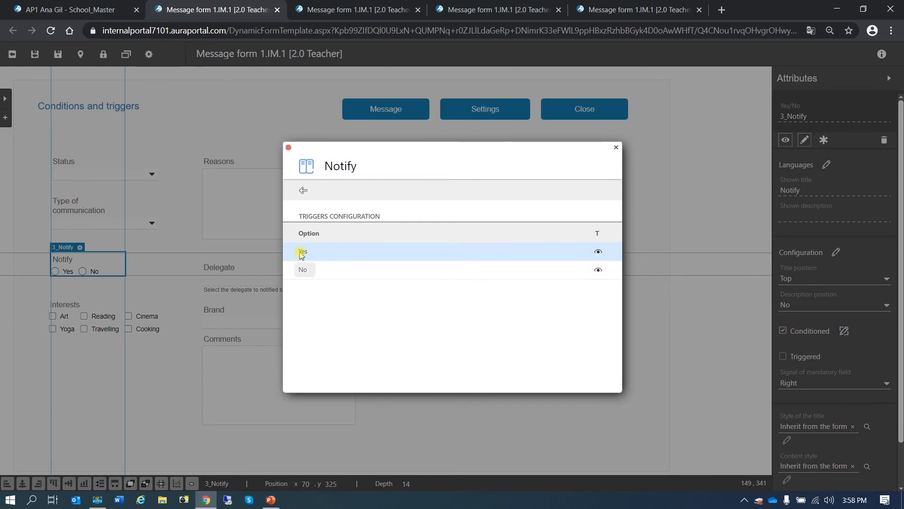
{"action": "left_click", "coordinate": [288, 147]}
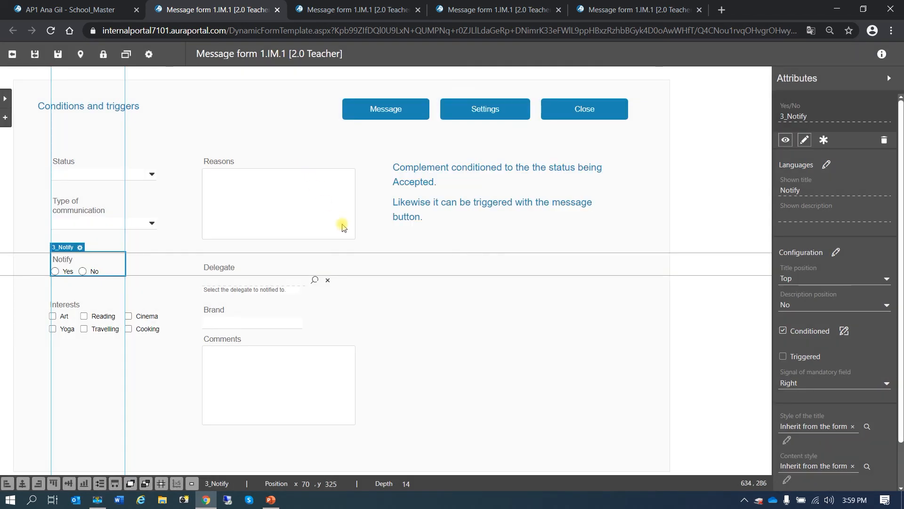
{"action": "left_click", "coordinate": [83, 9]}
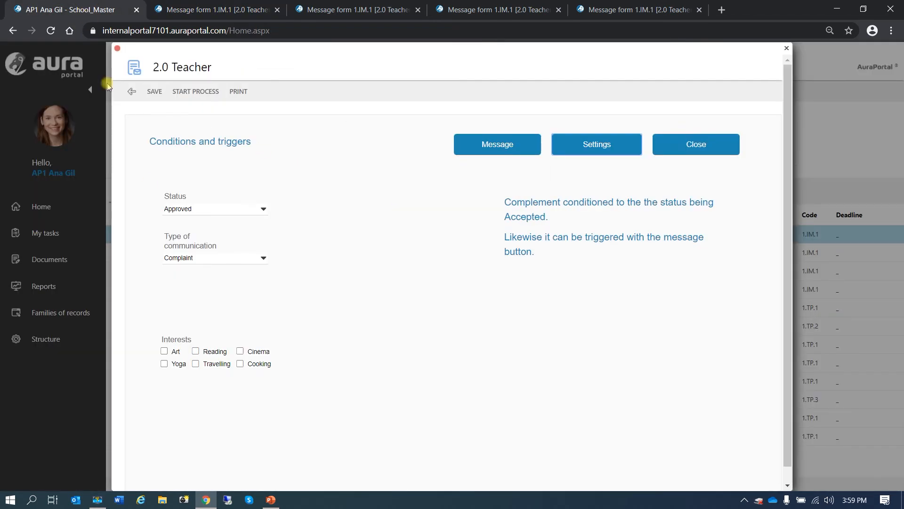
Set Type of communication to Suggestion and Status to Rejected in the task form
{"action": "left_click", "coordinate": [263, 257]}
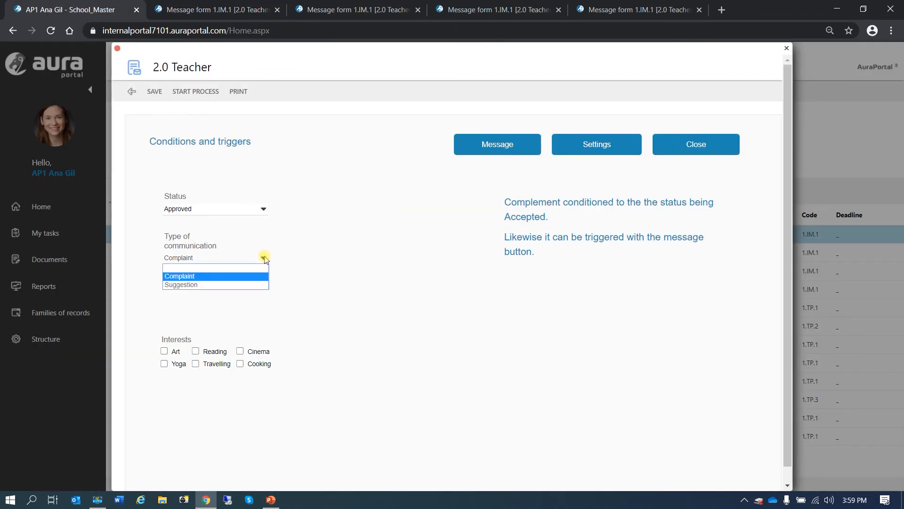
{"action": "left_click", "coordinate": [264, 284]}
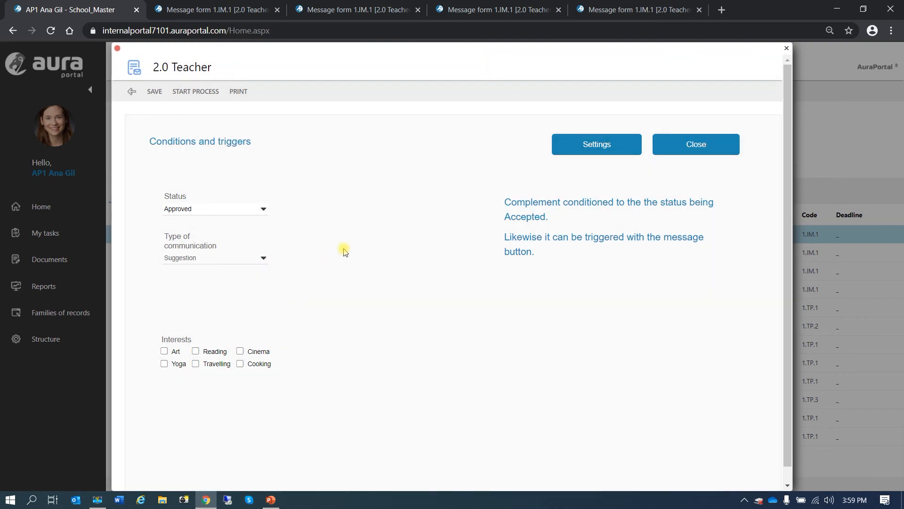
{"action": "left_click", "coordinate": [263, 209]}
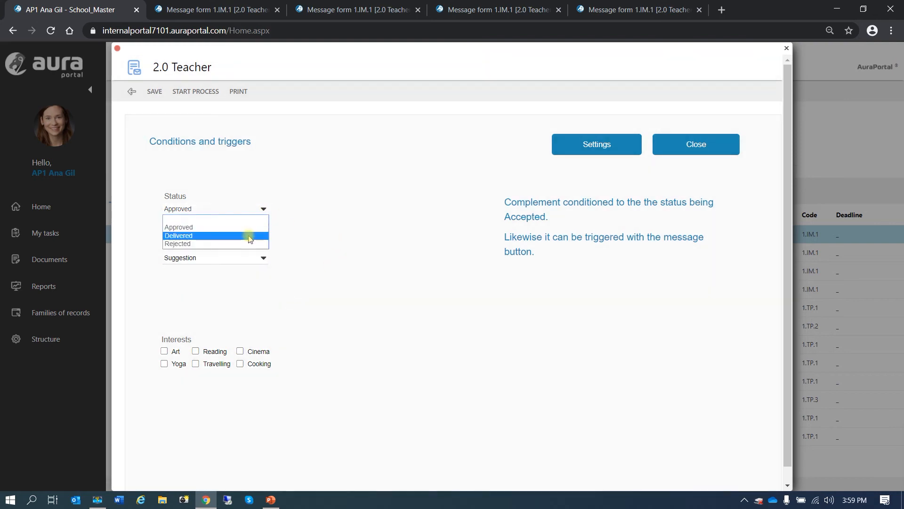
{"action": "left_click", "coordinate": [247, 243]}
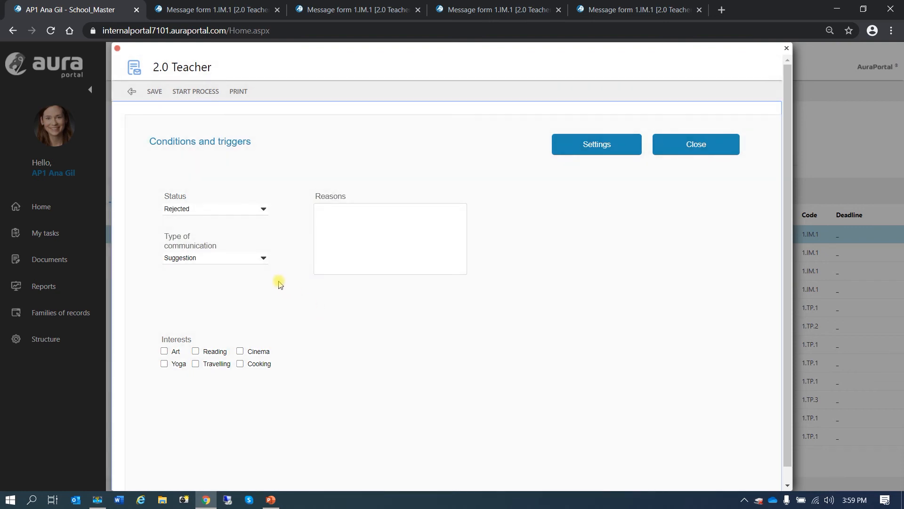
Switch Type of communication to Complaint and answer Notify with Yes to test the Delegate field
{"action": "left_click", "coordinate": [261, 258]}
{"action": "left_click", "coordinate": [252, 276]}
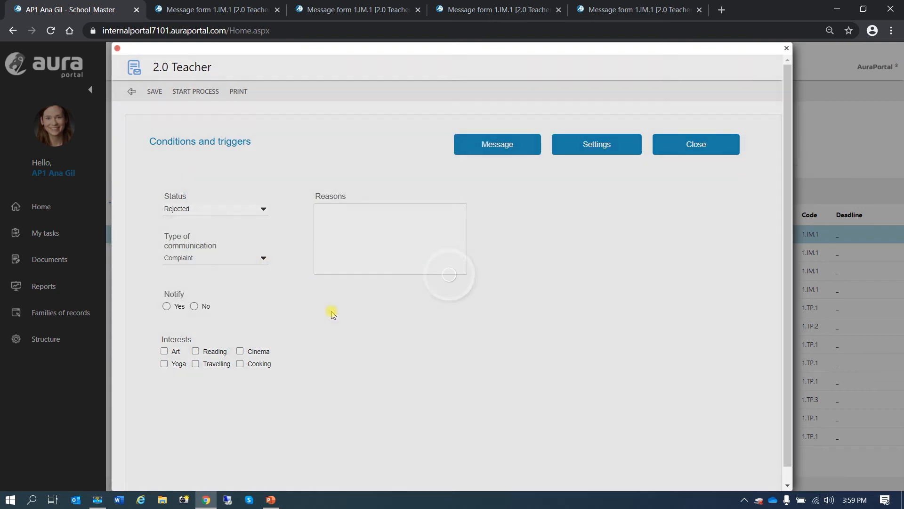
{"action": "left_click", "coordinate": [167, 306]}
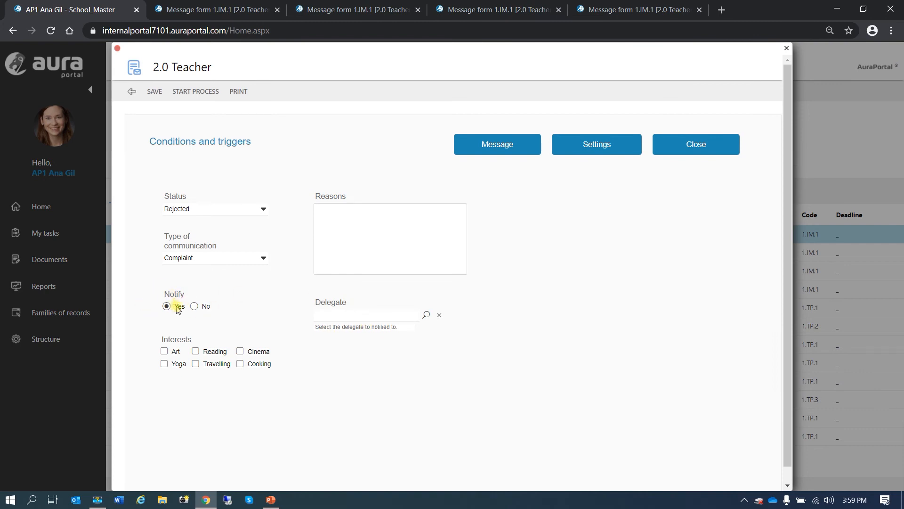
{"action": "left_click", "coordinate": [338, 319]}
Open the form's settings and examine the trigger actions configured for the Yes option of the Notify field
{"action": "left_click", "coordinate": [596, 147]}
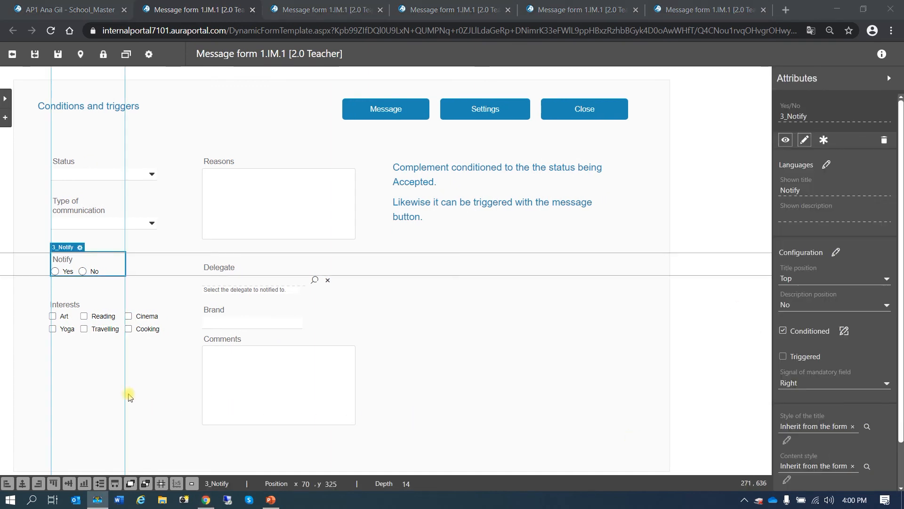
{"action": "left_click", "coordinate": [80, 249]}
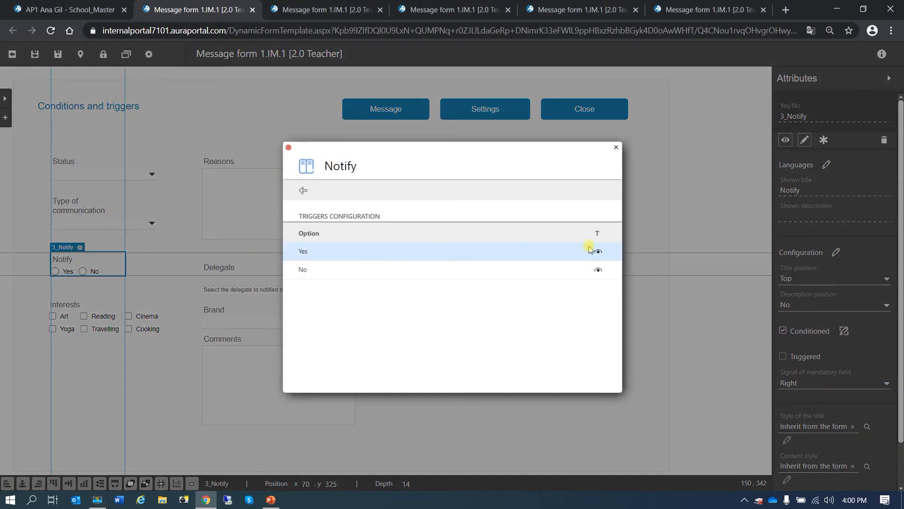
{"action": "left_click", "coordinate": [599, 253]}
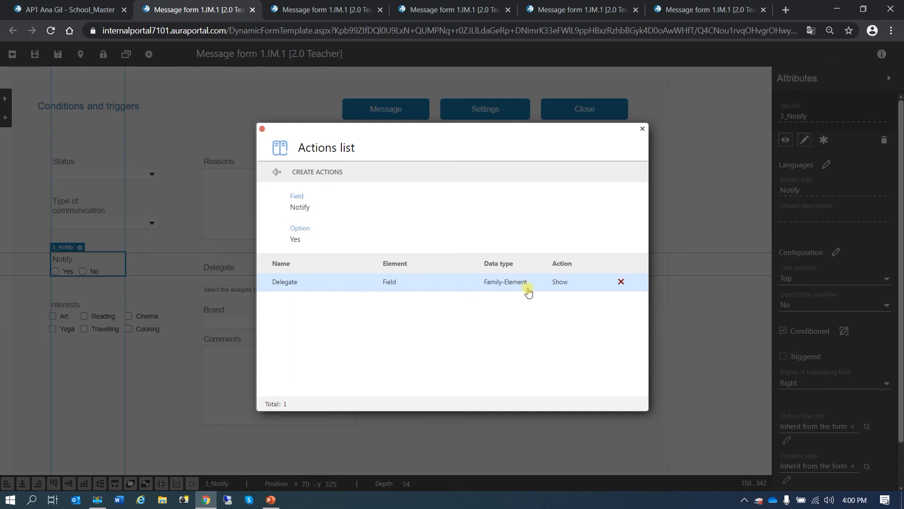
{"action": "left_click", "coordinate": [275, 173]}
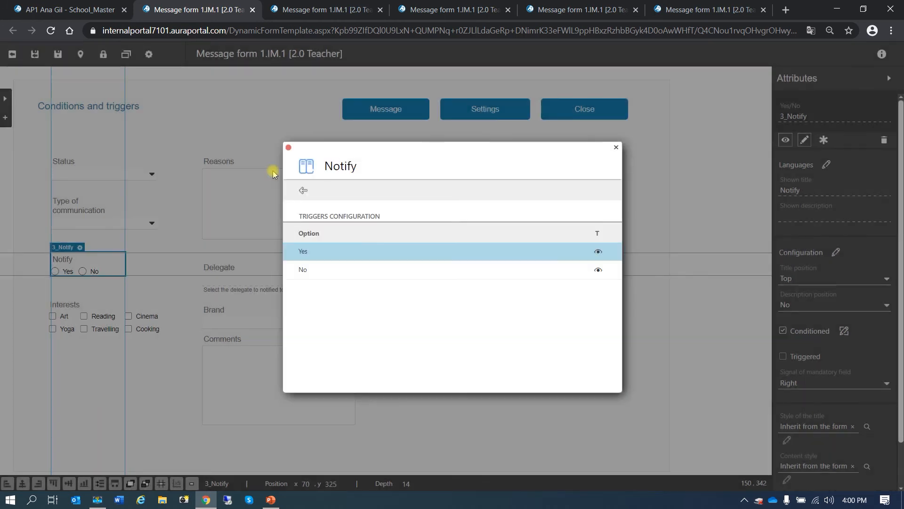
{"action": "left_click", "coordinate": [290, 149]}
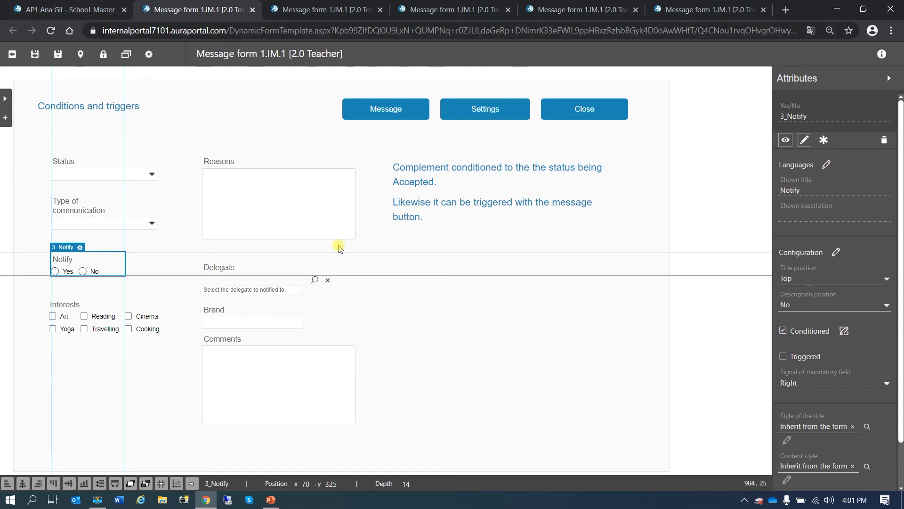
Close the surplus form editor tabs, keeping one, and return to the 2.0 Teacher task
{"action": "left_click", "coordinate": [763, 10]}
{"action": "left_click", "coordinate": [699, 10]}
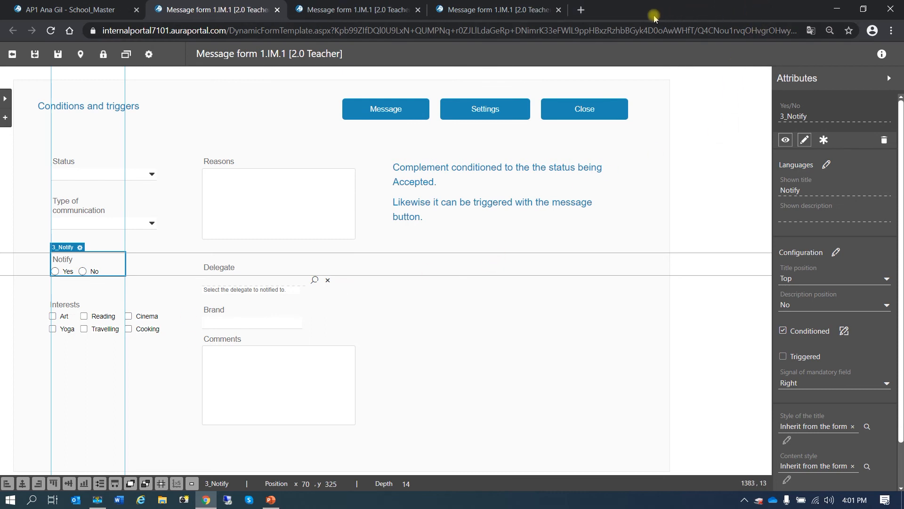
{"action": "left_click", "coordinate": [558, 10]}
{"action": "left_click", "coordinate": [417, 10]}
{"action": "left_click", "coordinate": [82, 10]}
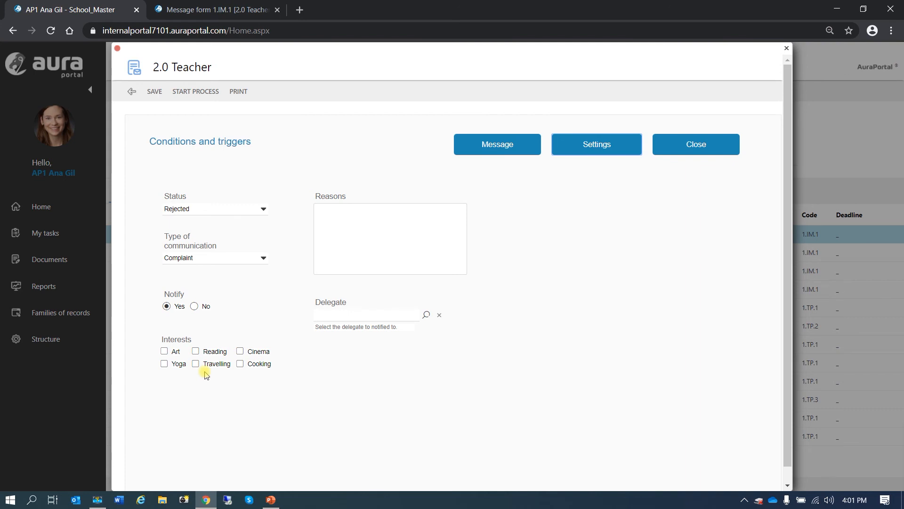
Select Art, Reading and Cinema under Interests to test their triggers
{"action": "left_click", "coordinate": [163, 351]}
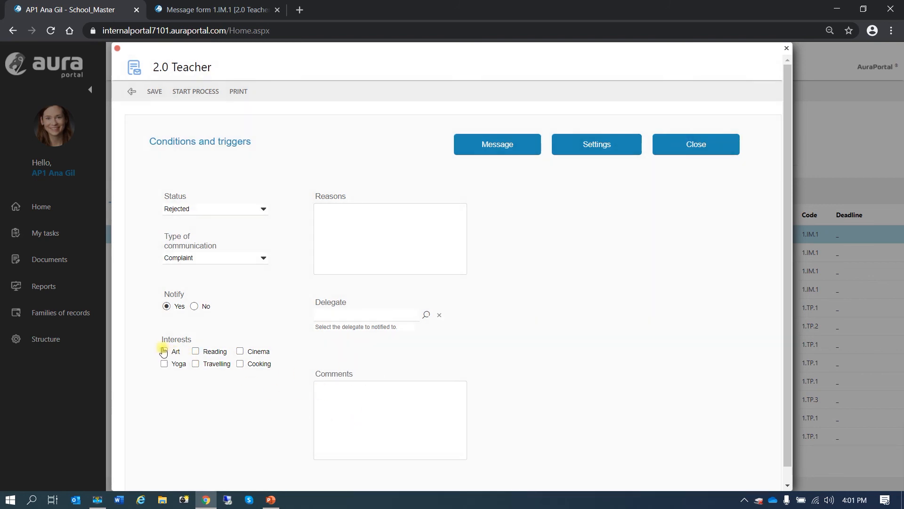
{"action": "left_click", "coordinate": [195, 352]}
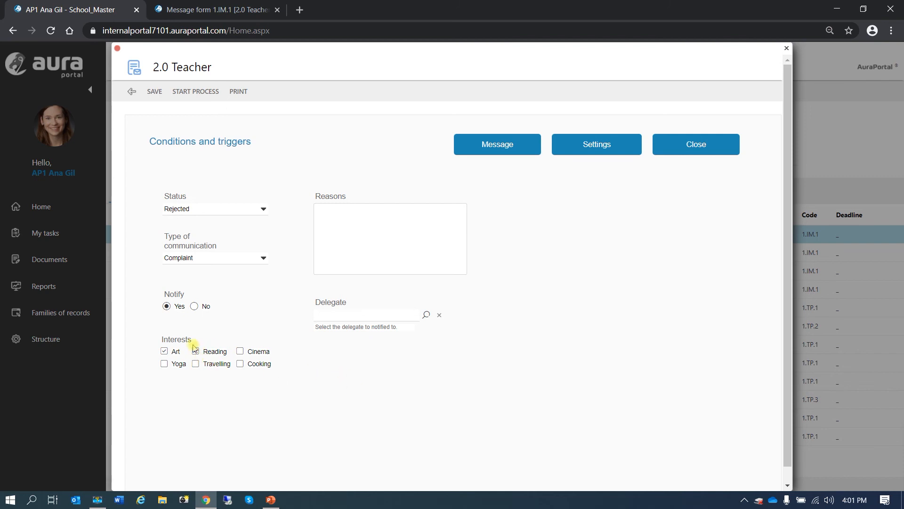
{"action": "left_click", "coordinate": [239, 352]}
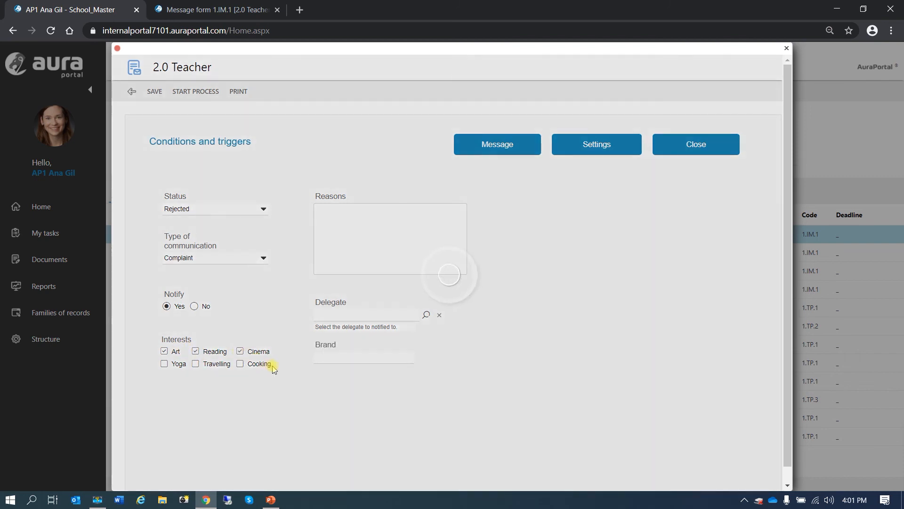
{"action": "left_click", "coordinate": [347, 357]}
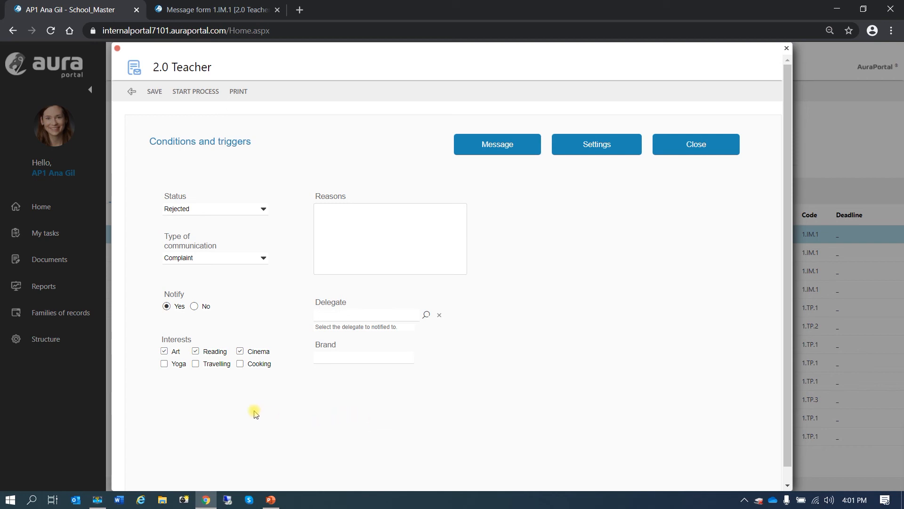
Deselect Cinema and Reading under Interests, reselect Cinema, and toggle Art off and on again to test trigger order
{"action": "left_click", "coordinate": [241, 351]}
{"action": "left_click", "coordinate": [196, 351]}
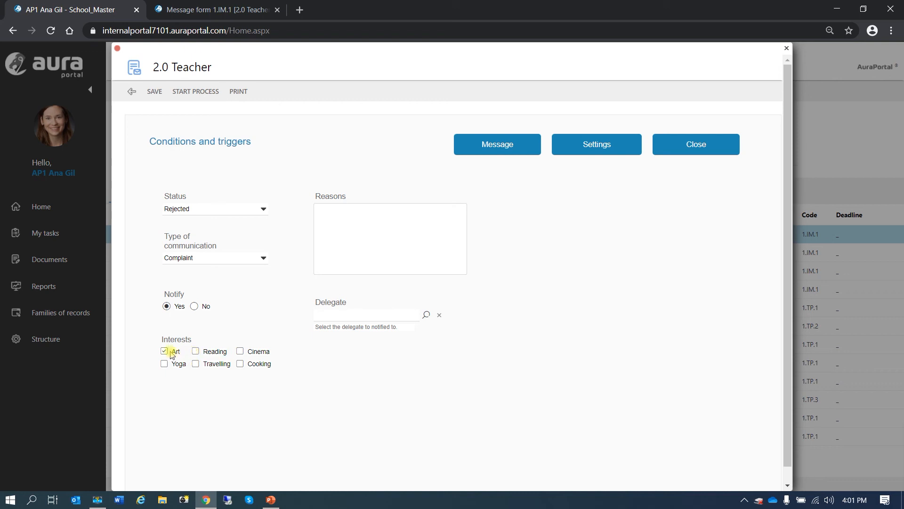
{"action": "left_click", "coordinate": [240, 352]}
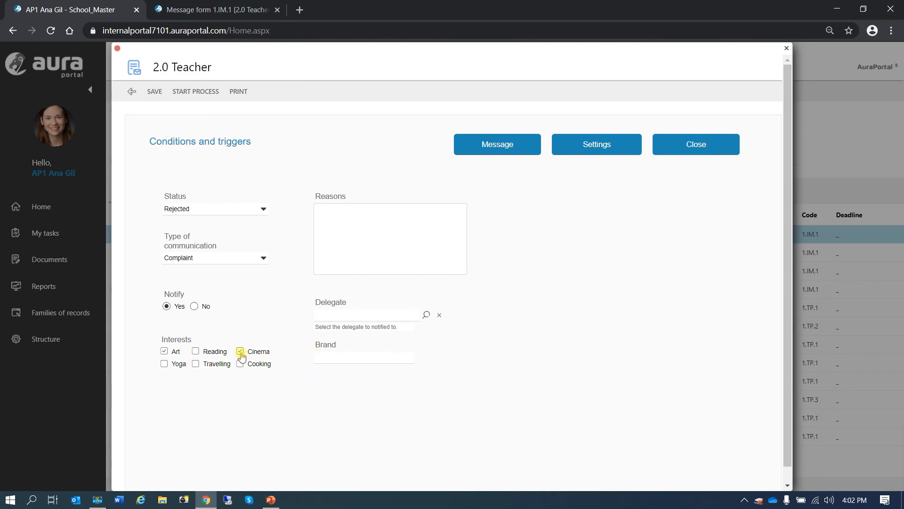
{"action": "left_click", "coordinate": [164, 351]}
{"action": "left_click", "coordinate": [164, 353]}
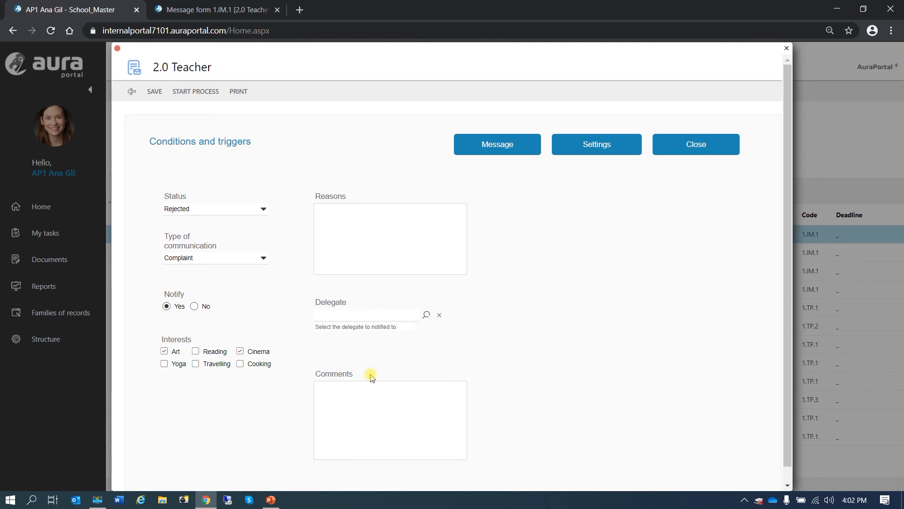
Reopen the form's settings and examine the trigger actions of the Art option in the Interests field
{"action": "left_click", "coordinate": [597, 145]}
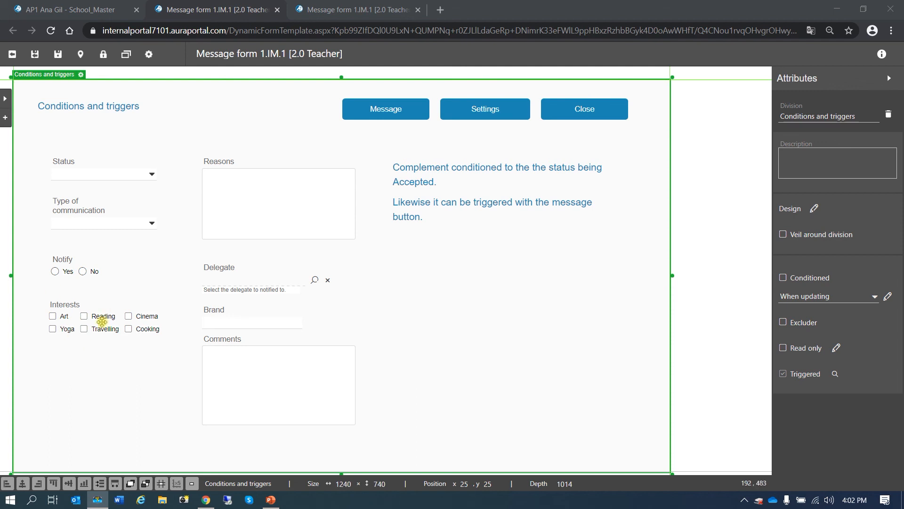
{"action": "left_click", "coordinate": [65, 305]}
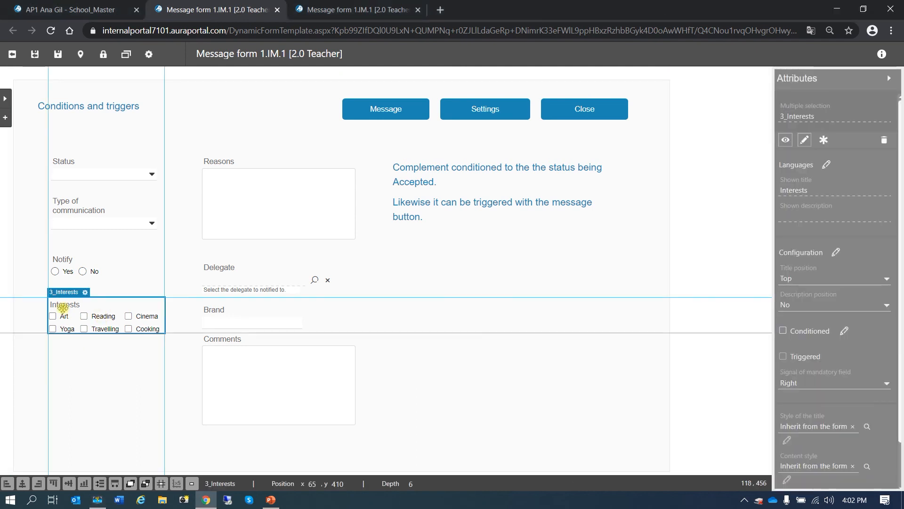
{"action": "left_click", "coordinate": [84, 292]}
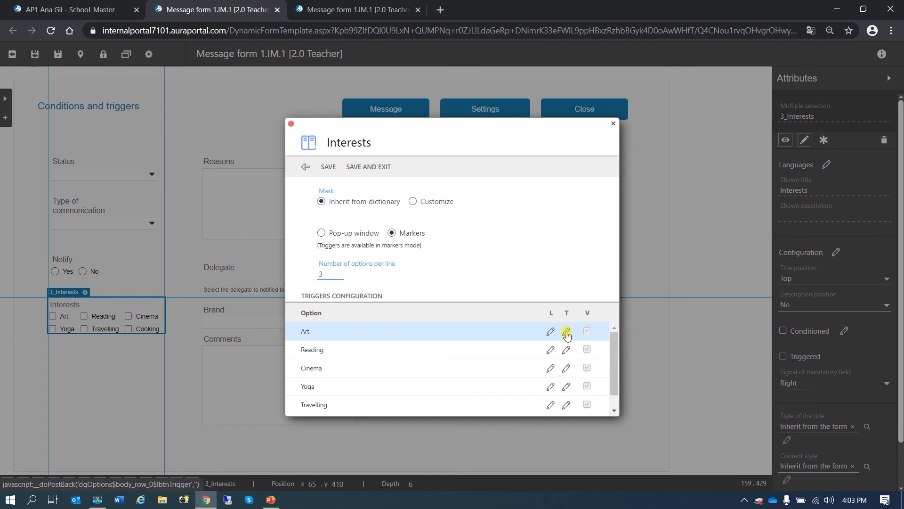
{"action": "left_click", "coordinate": [566, 334]}
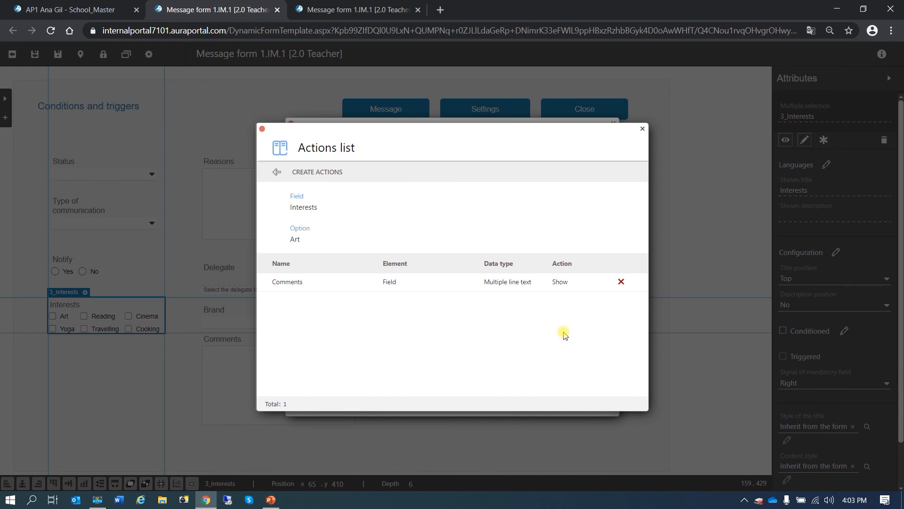
{"action": "left_click", "coordinate": [541, 283]}
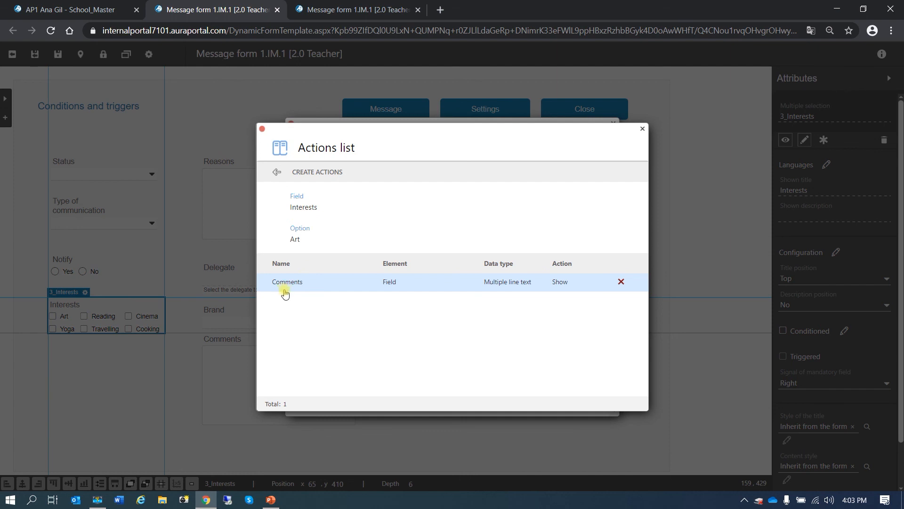
{"action": "left_click", "coordinate": [276, 172]}
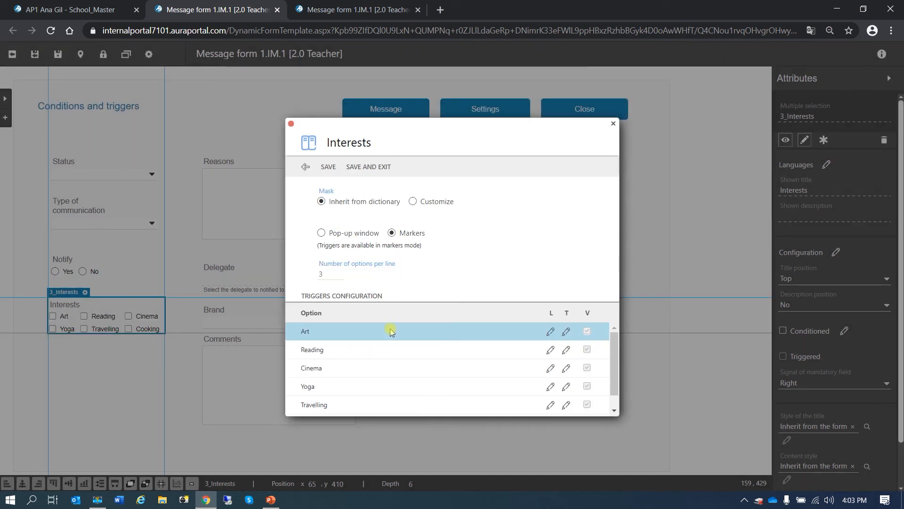
Examine the trigger actions of the Cinema option and leave the Interests configuration without saving
{"action": "left_click", "coordinate": [566, 369]}
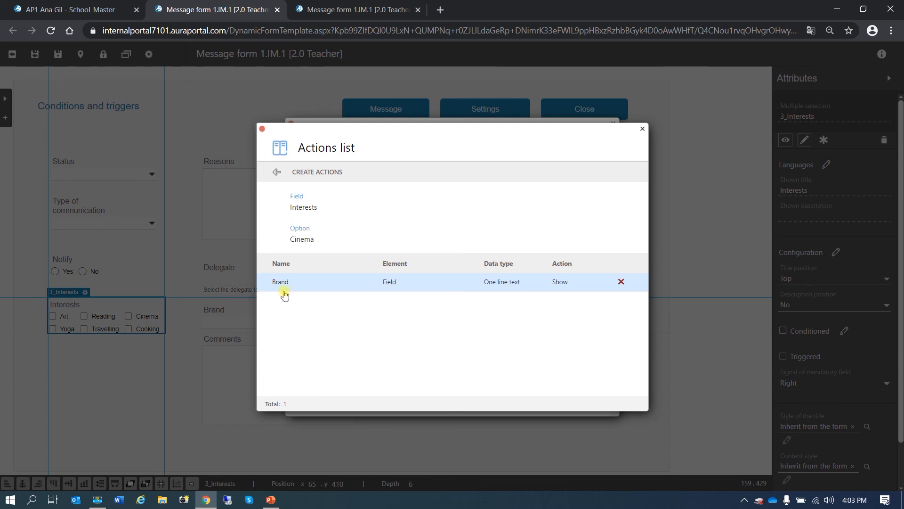
{"action": "left_click", "coordinate": [276, 172]}
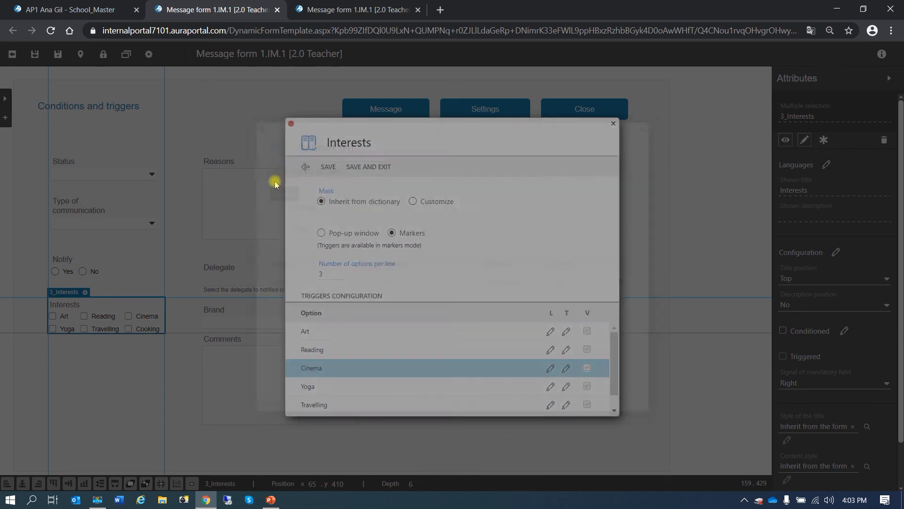
{"action": "left_click", "coordinate": [306, 167]}
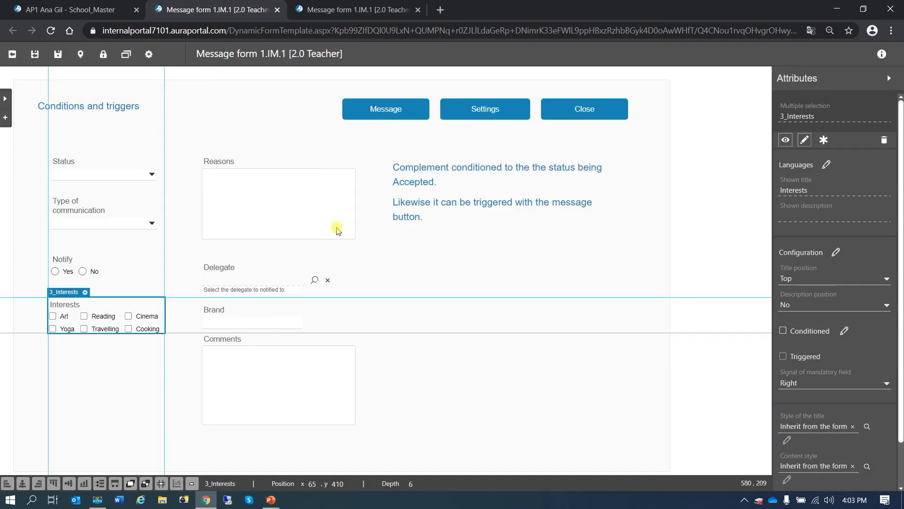
Examine which elements trigger the Conditions and triggers division, and close the triggers list
{"action": "left_click", "coordinate": [538, 253]}
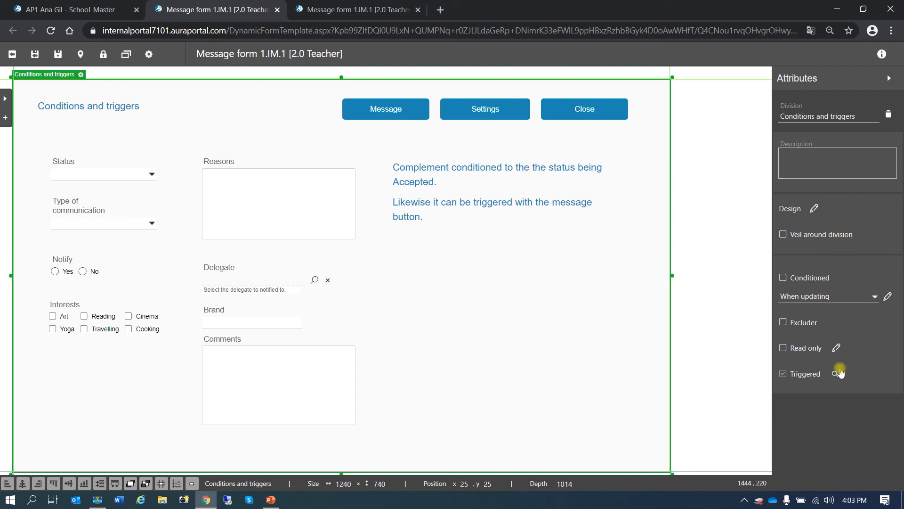
{"action": "left_click", "coordinate": [835, 374]}
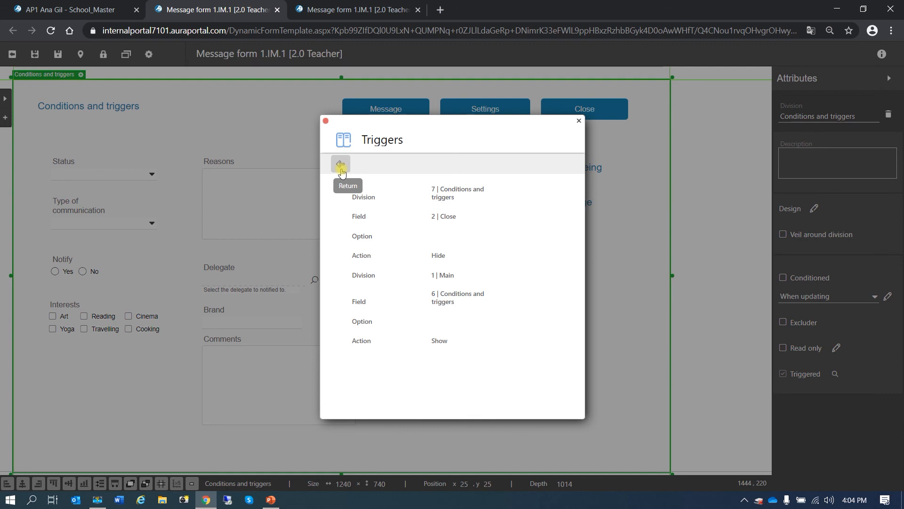
{"action": "left_click", "coordinate": [341, 171]}
{"action": "left_click", "coordinate": [246, 115]}
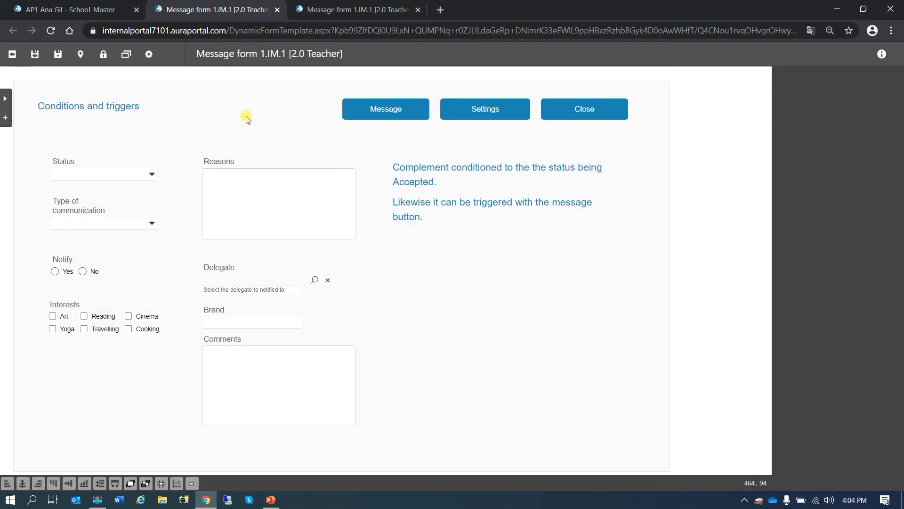
Open the form properties and review the list of fields used in conditions
{"action": "left_click", "coordinate": [150, 55]}
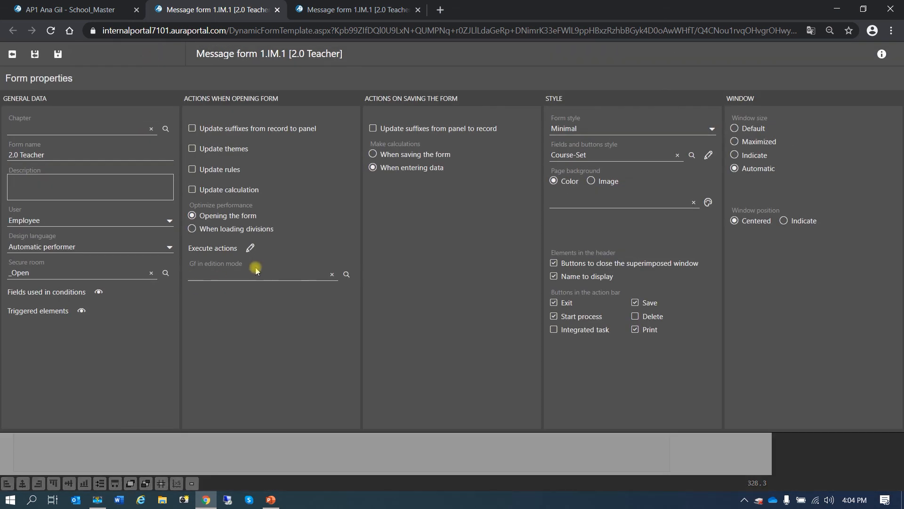
{"action": "left_click", "coordinate": [99, 292]}
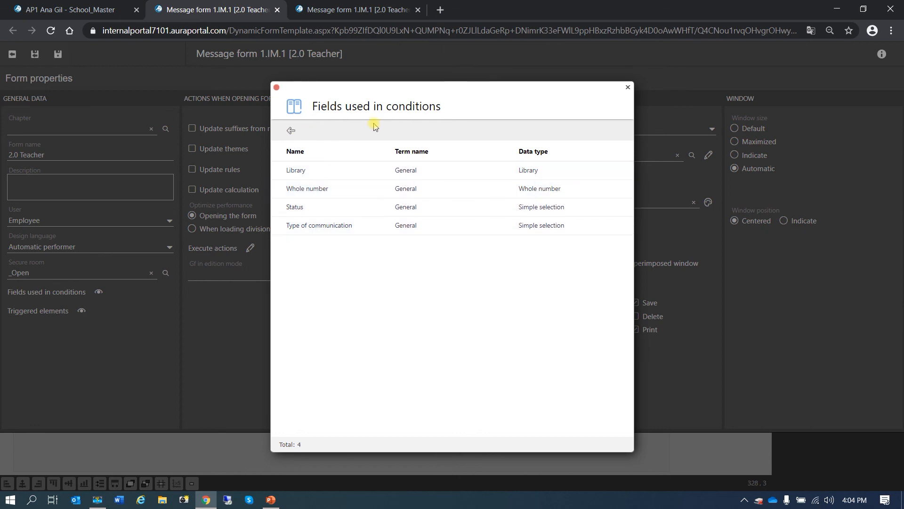
{"action": "left_click", "coordinate": [292, 132]}
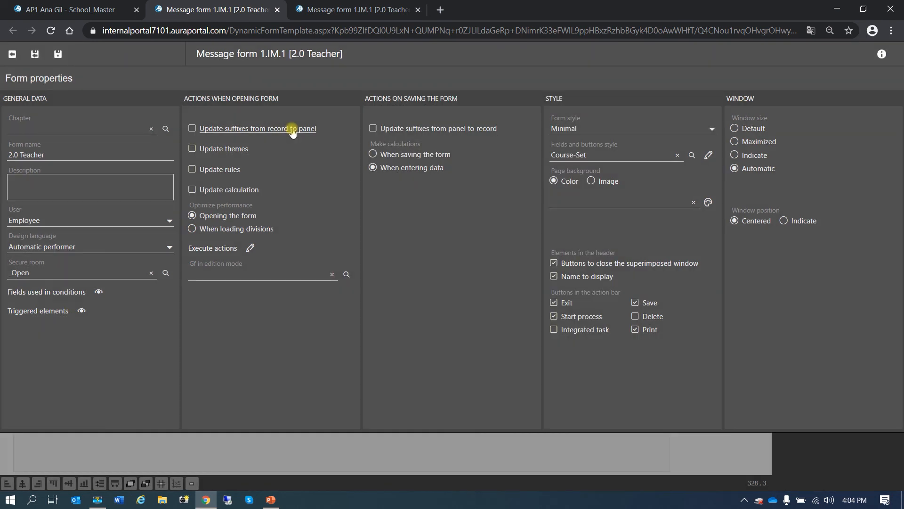
Review the full list of triggered elements from the form properties, close it and switch to the PowerPoint presentation
{"action": "left_click", "coordinate": [81, 311]}
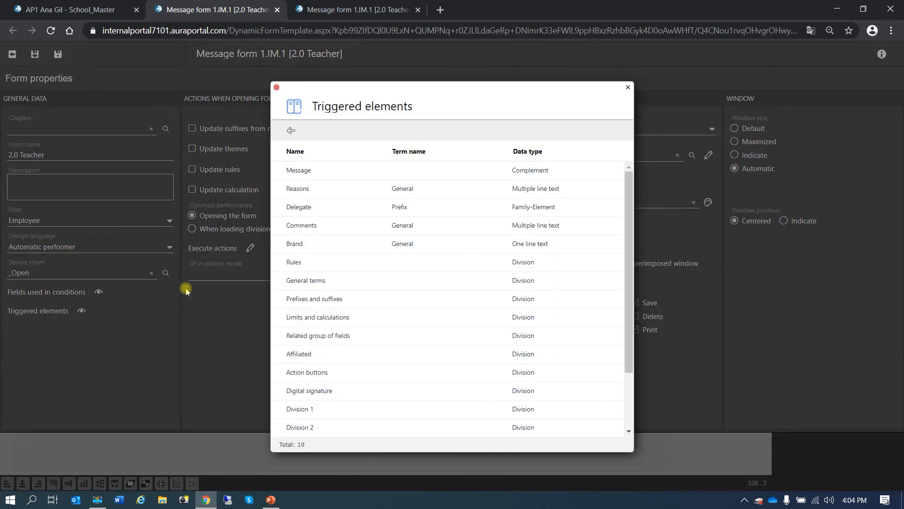
{"action": "scroll", "coordinate": [387, 264], "scroll_direction": "down", "scroll_amount": 2}
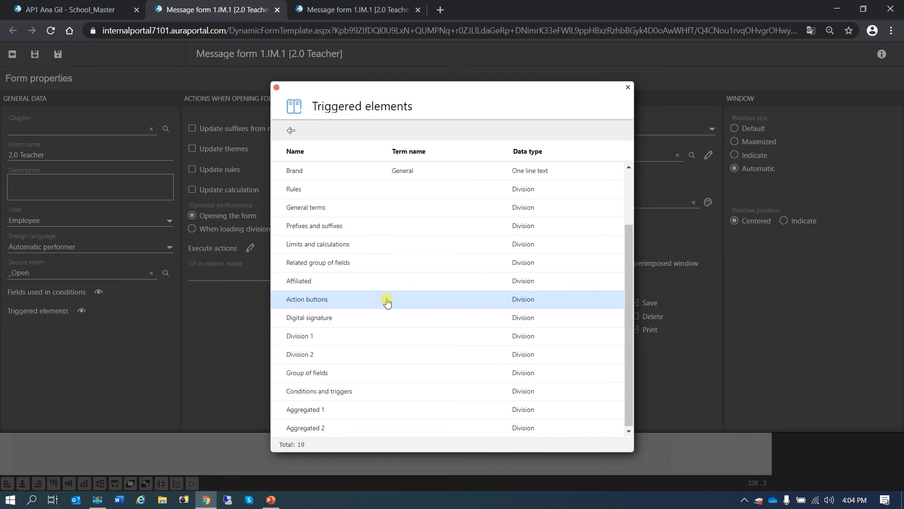
{"action": "scroll", "coordinate": [384, 299], "scroll_direction": "up", "scroll_amount": 2}
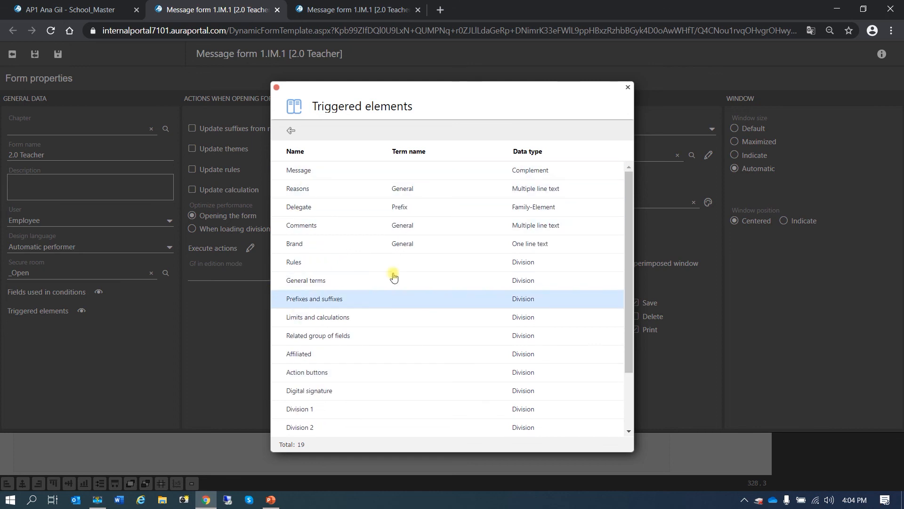
{"action": "scroll", "coordinate": [539, 319], "scroll_direction": "down", "scroll_amount": 1}
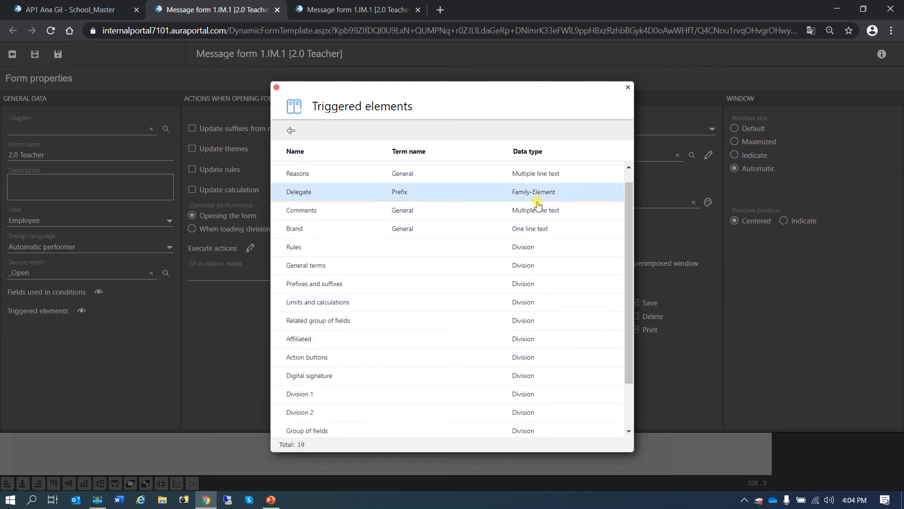
{"action": "scroll", "coordinate": [541, 195], "scroll_direction": "up", "scroll_amount": 1}
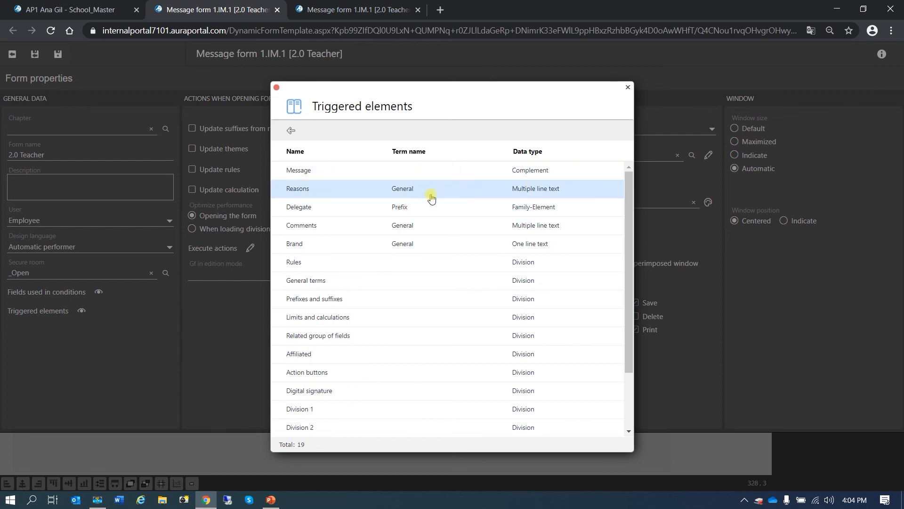
{"action": "left_click", "coordinate": [291, 131]}
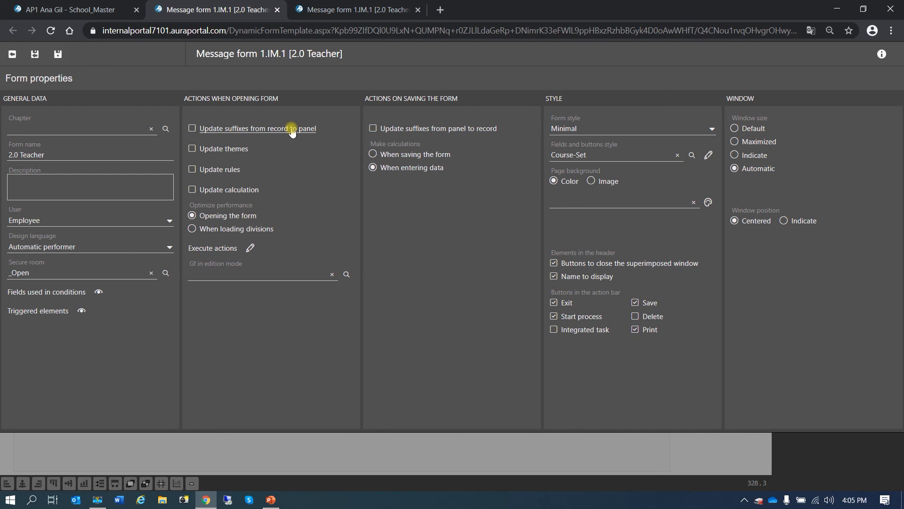
{"action": "key", "text": "alt+Tab"}
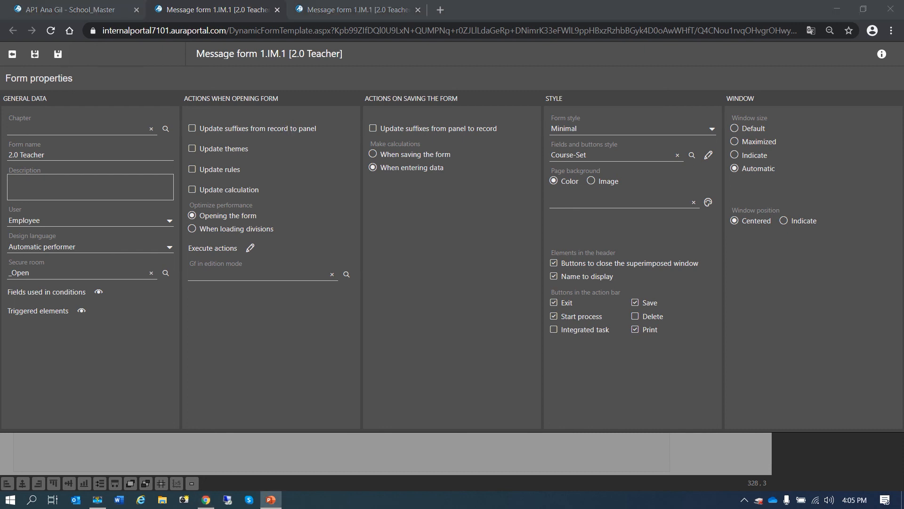